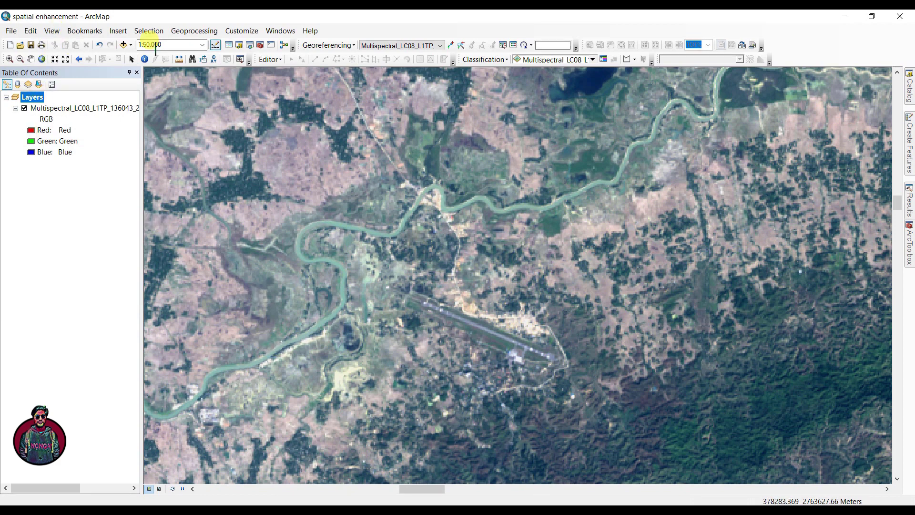
Zoom out from the airport close-up to the full extent of the Landsat scene
left_click(42, 60)
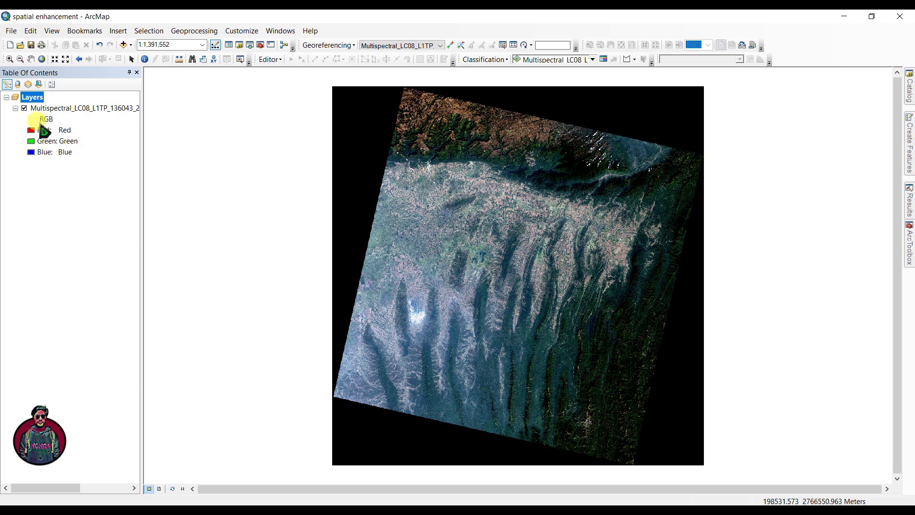
Open Image Analysis for the Landsat layer, keeping Red as the red channel band
left_click(34, 134)
key("Escape")
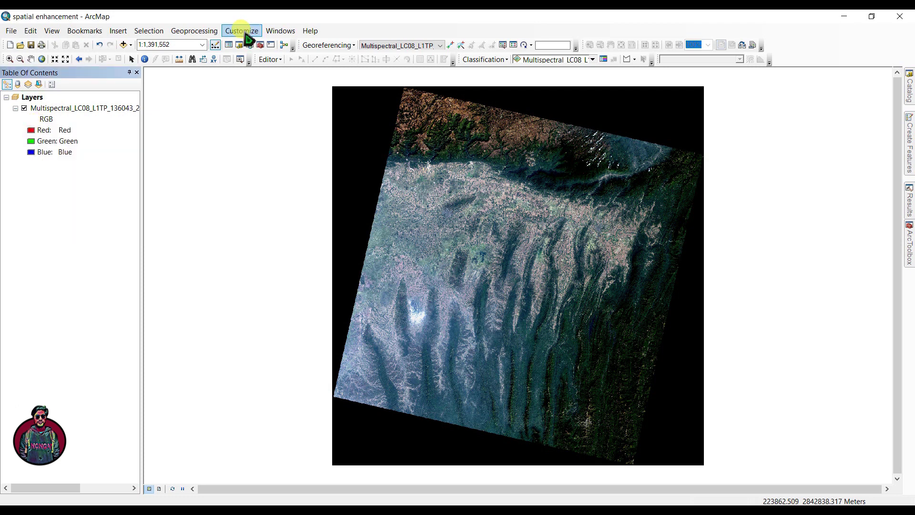
left_click(280, 31)
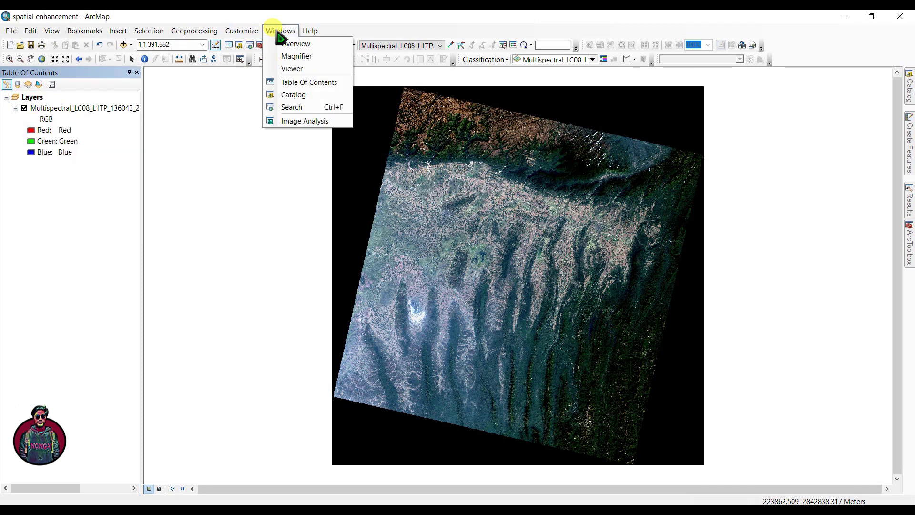
left_click(302, 94)
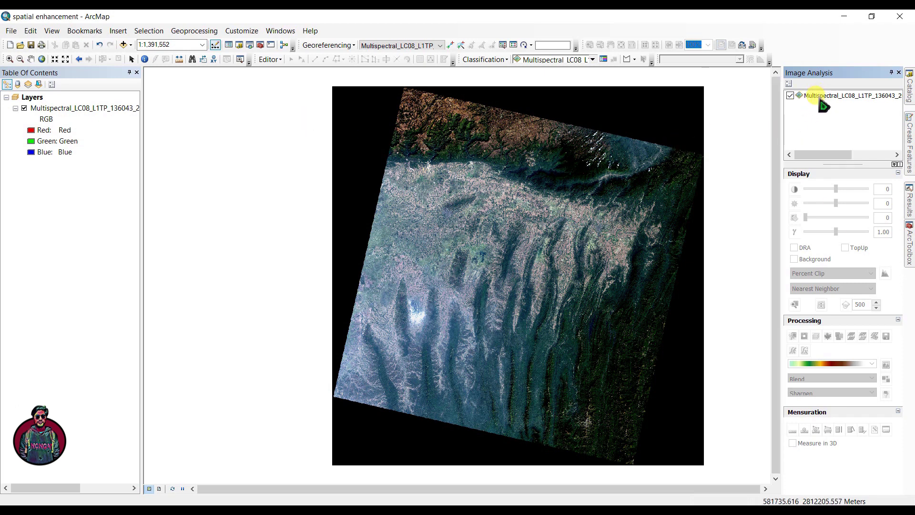
left_click(820, 97)
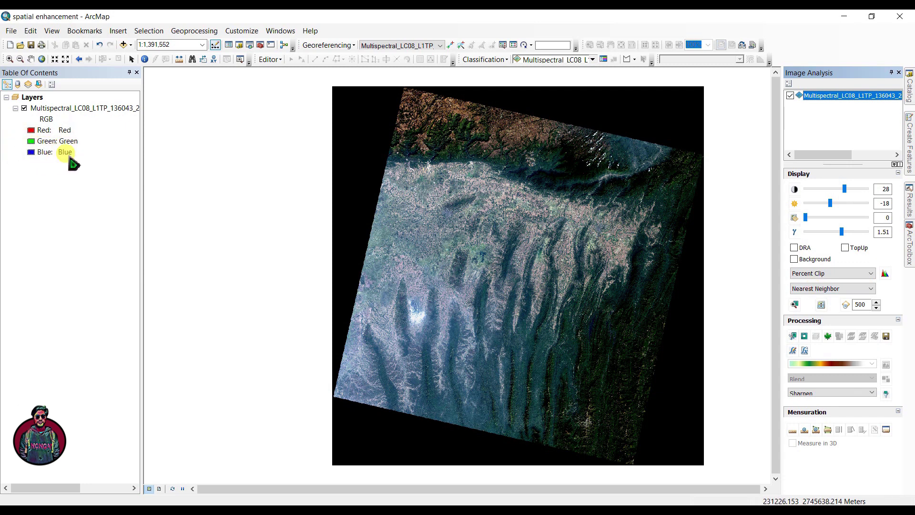
left_click(31, 131)
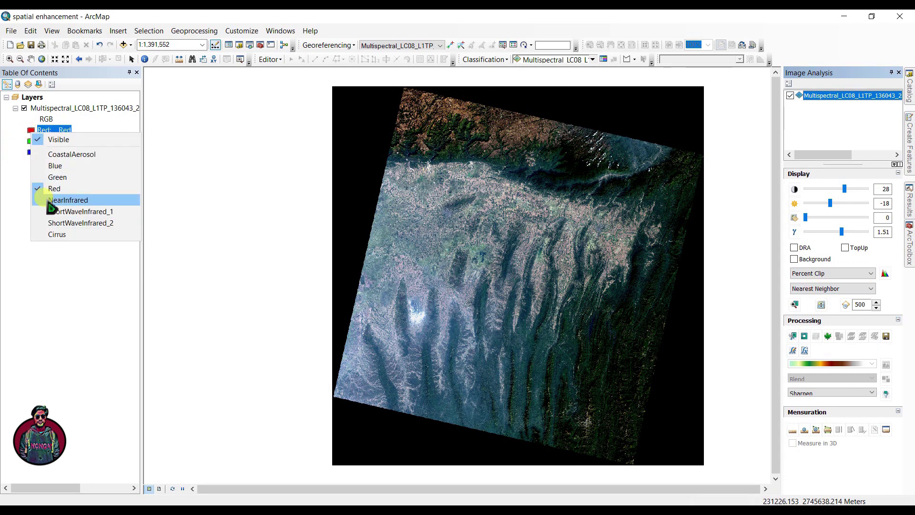
left_click(28, 164)
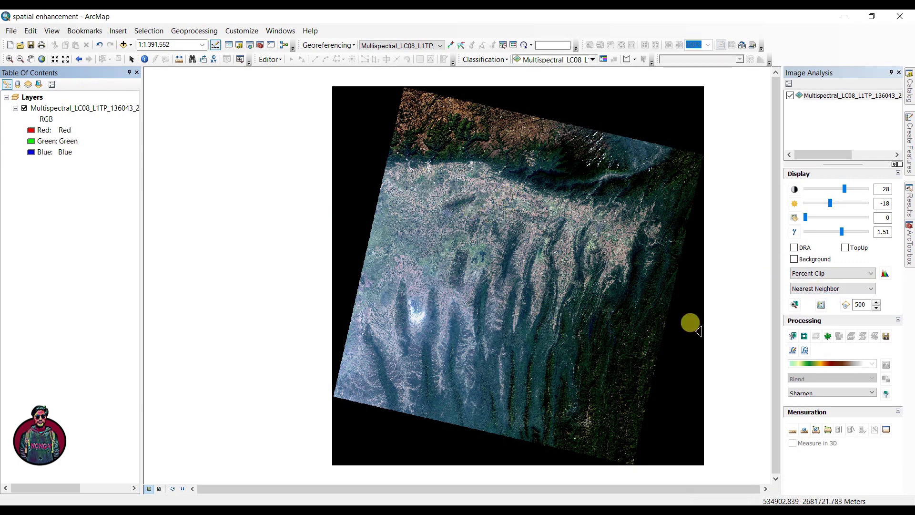
Zoom to raster resolution and go to the Sylhet Airport bookmark
left_click(795, 305)
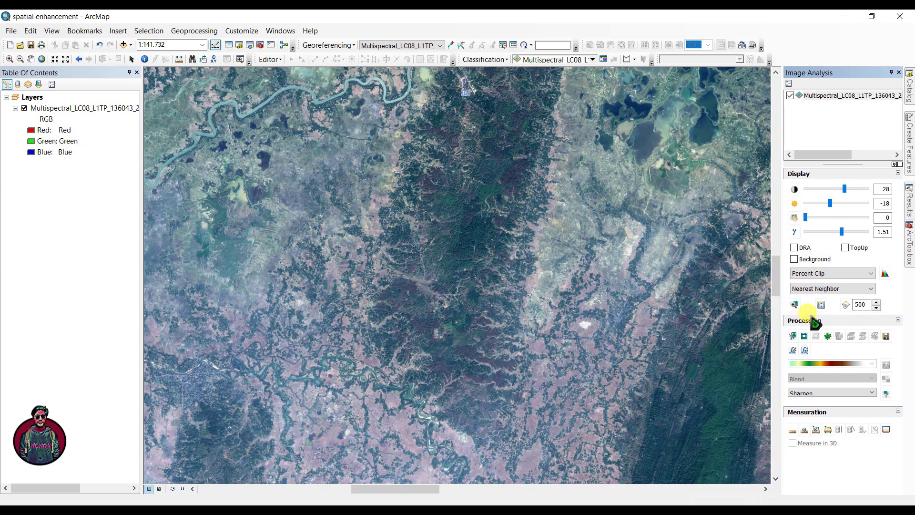
left_click(76, 32)
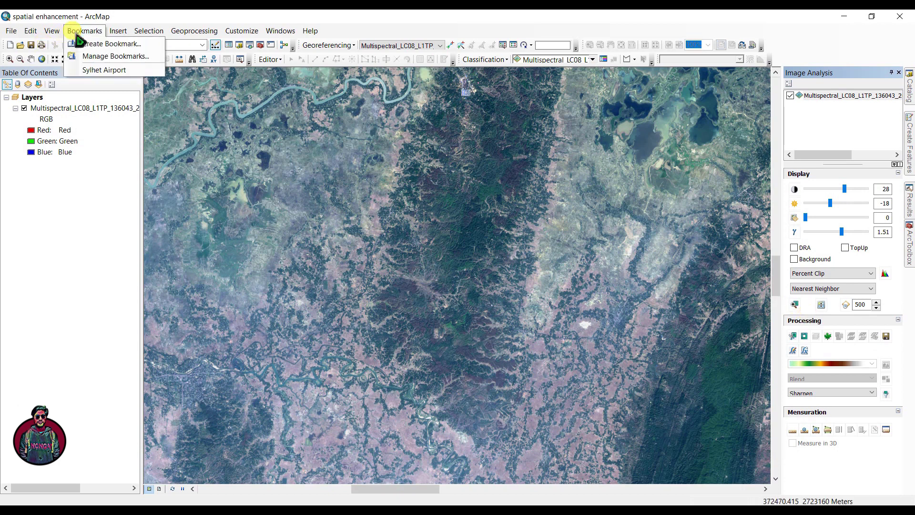
left_click(104, 70)
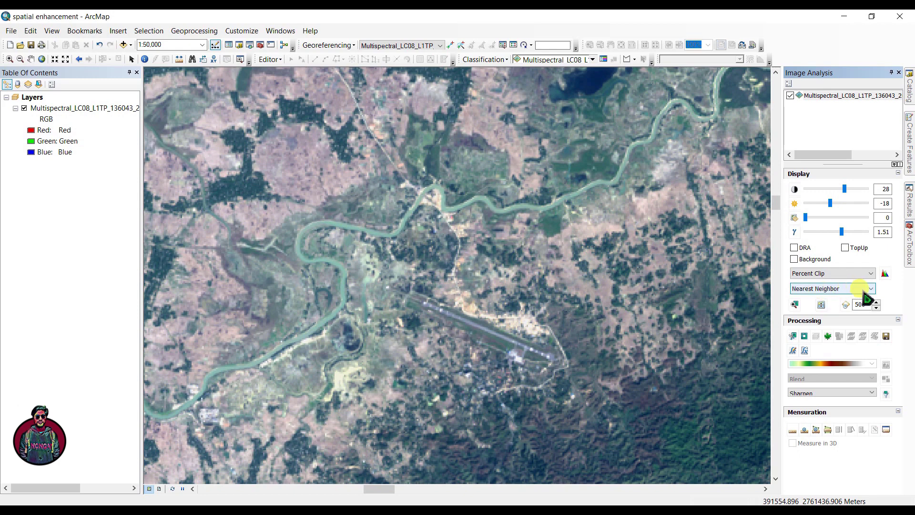
Try Bilinear, Cubic Convolution and Majority resampling, then return to Nearest Neighbor
left_click(865, 292)
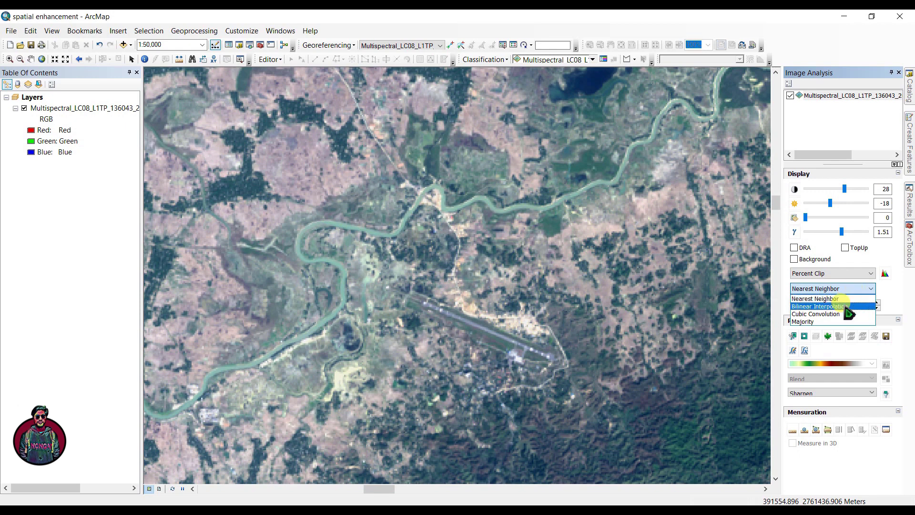
left_click(846, 307)
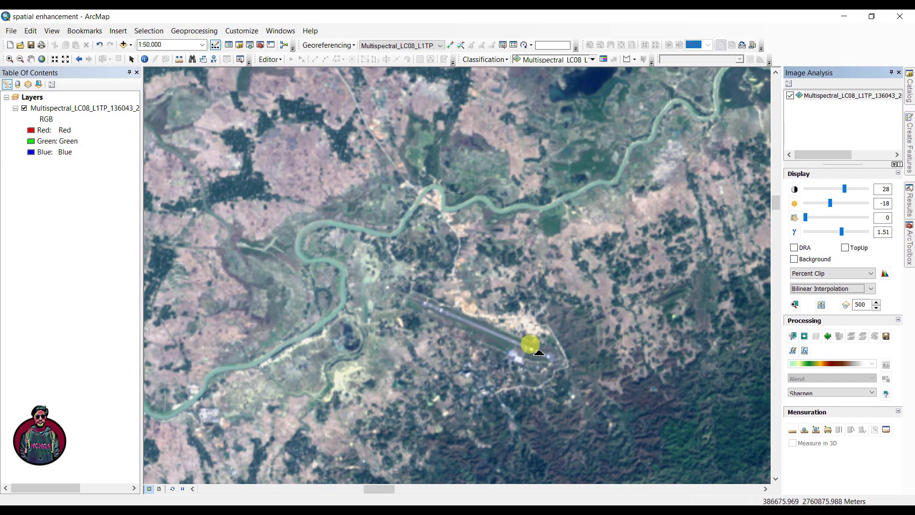
left_click(829, 288)
left_click(834, 318)
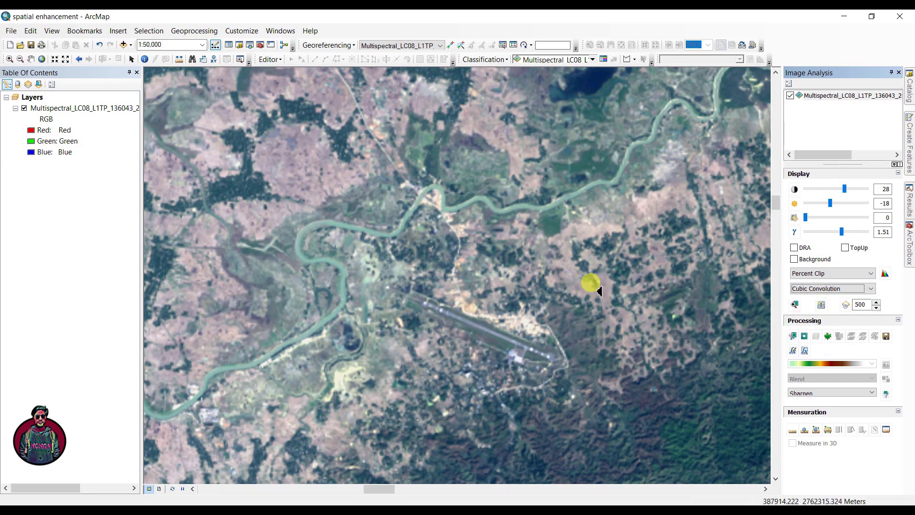
left_click(869, 288)
left_click(818, 322)
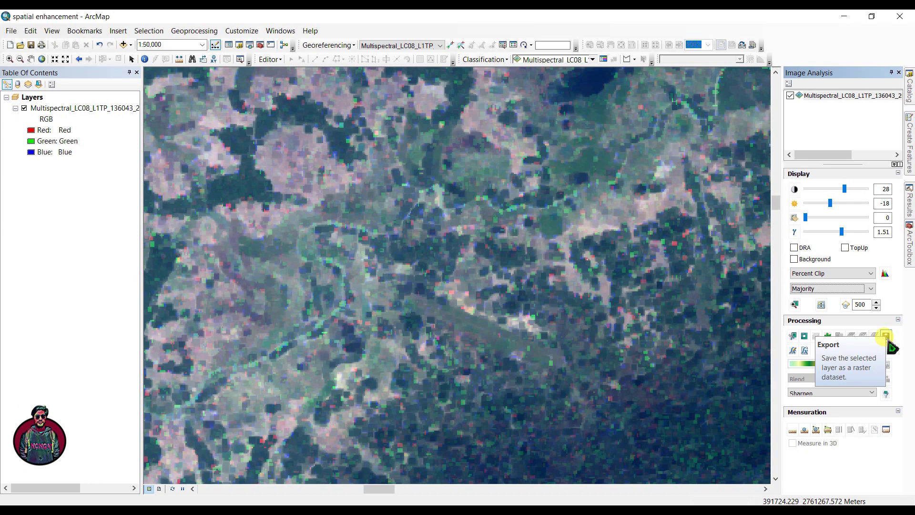
left_click(871, 289)
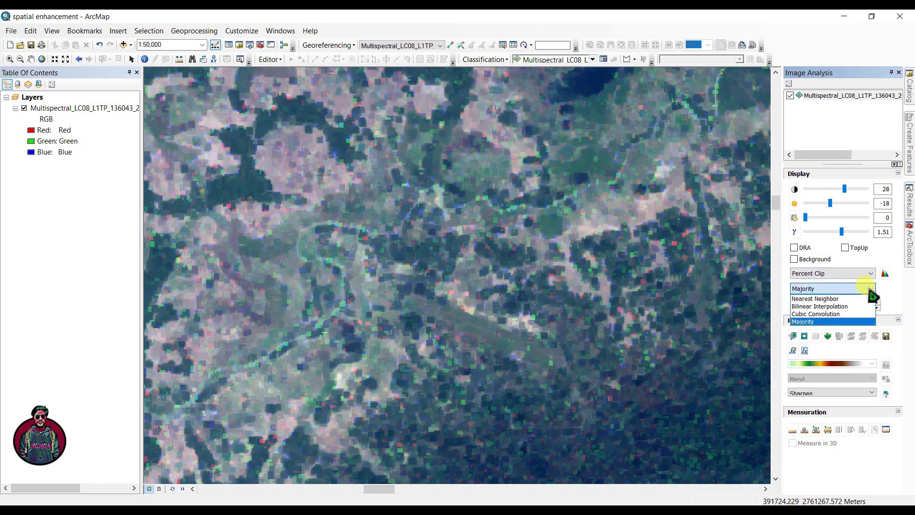
left_click(835, 299)
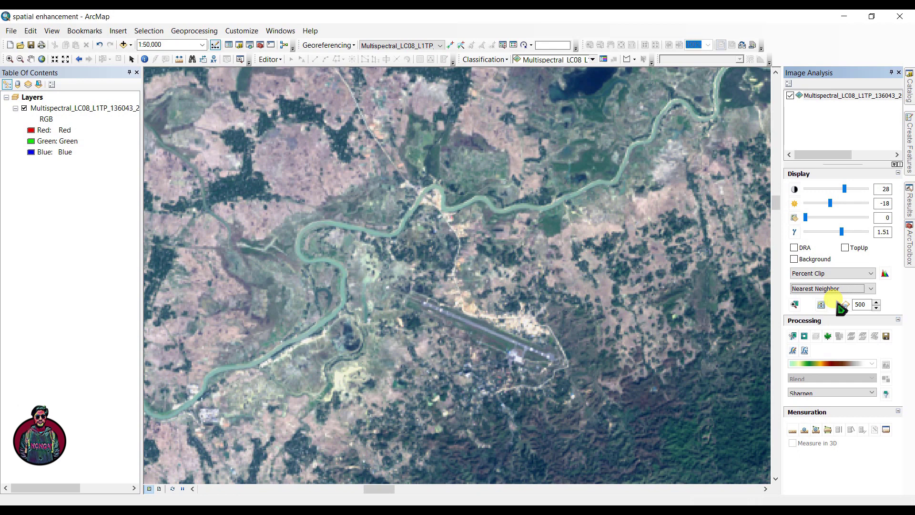
Close Image Analysis and check that Spatial Analyst is enabled under Customize > Extensions
left_click(899, 73)
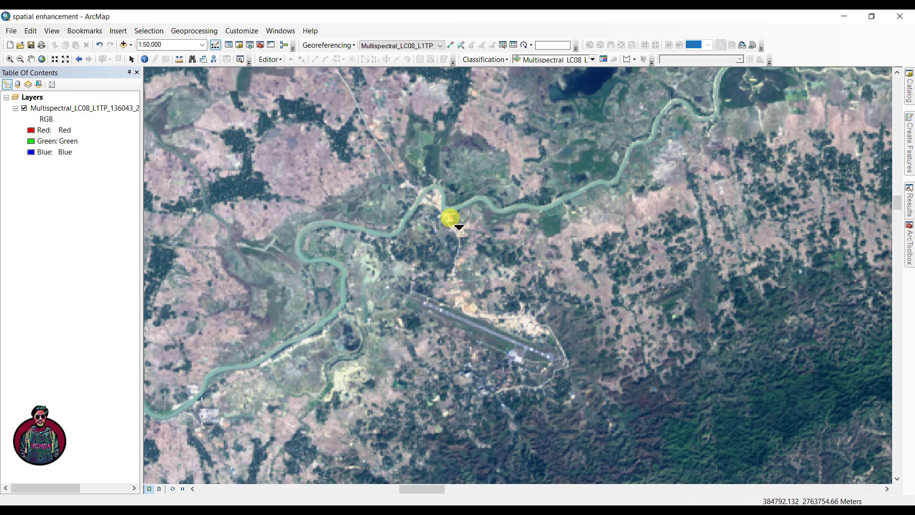
left_click(243, 31)
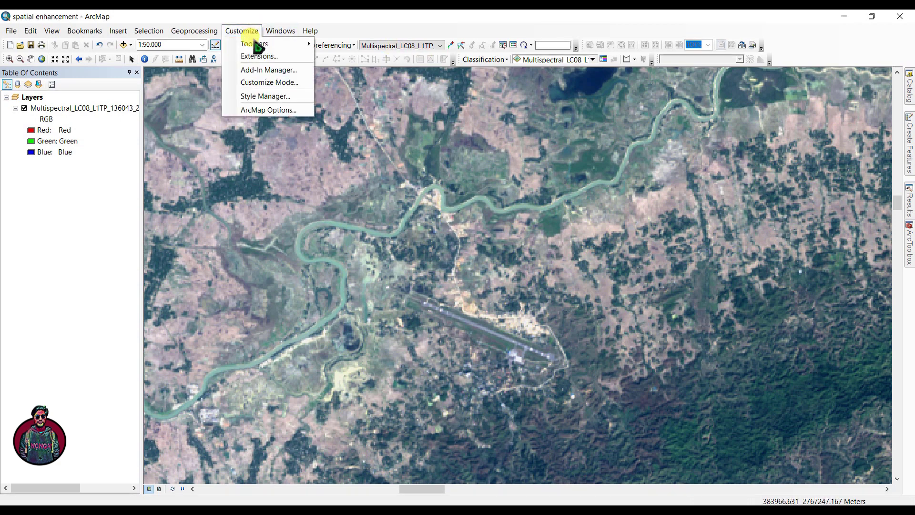
left_click(264, 56)
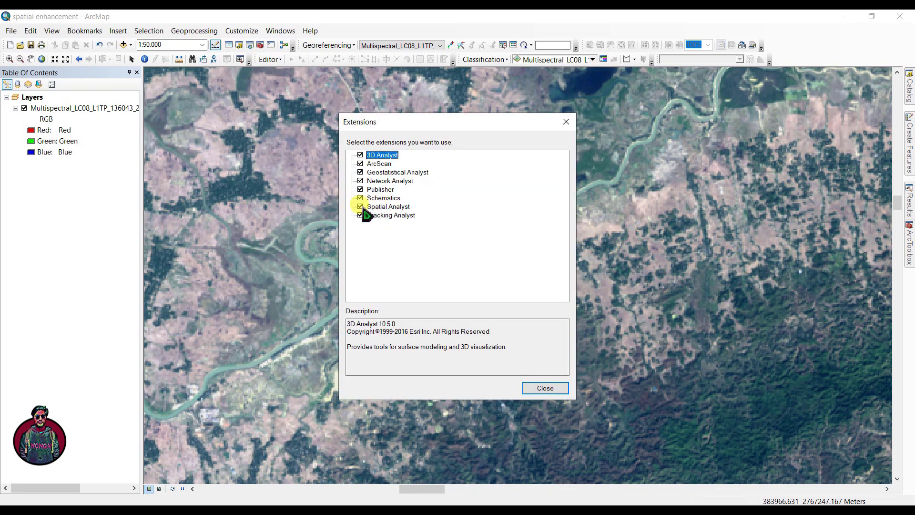
left_click(545, 388)
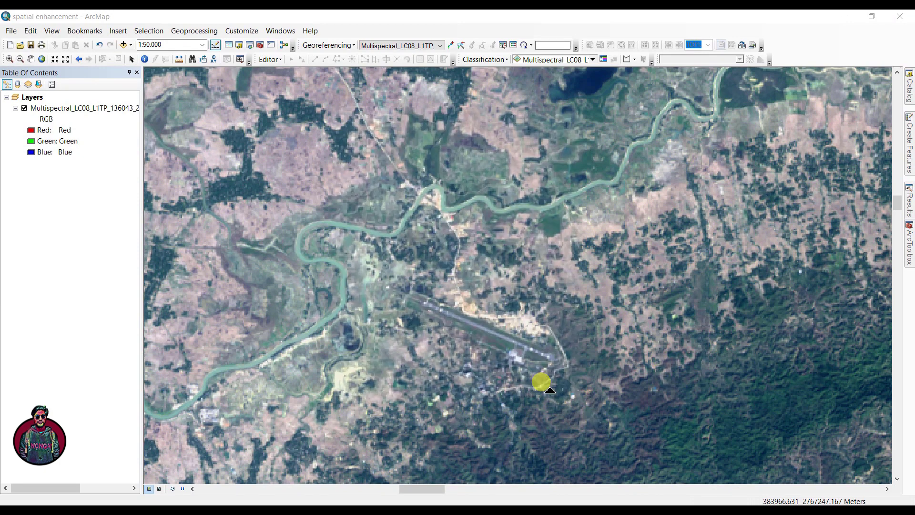
Set the Filter tool to the Landsat multispectral raster, output Filter_low, filter type LOW
left_click(259, 45)
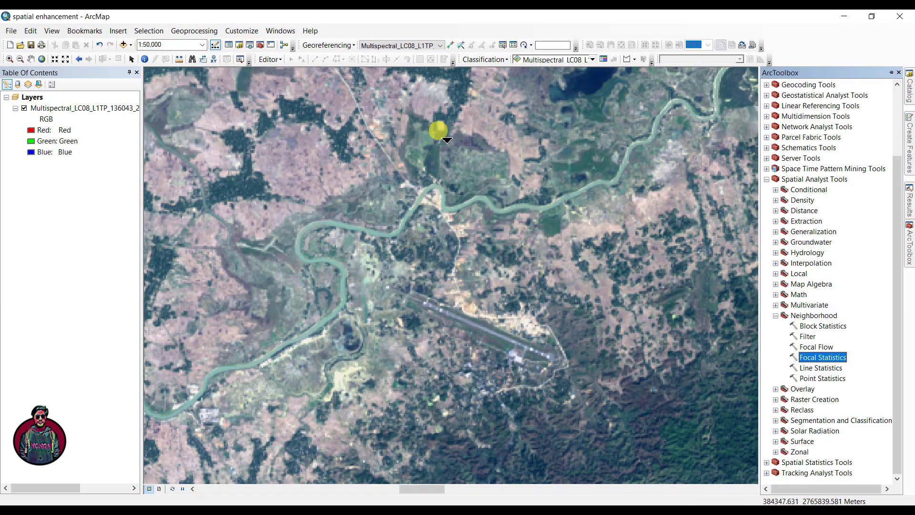
double_click(807, 336)
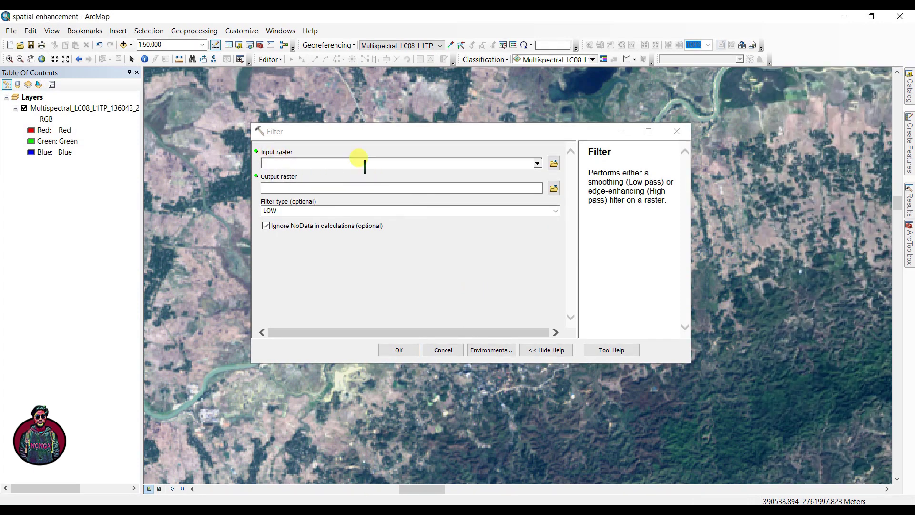
left_click(538, 163)
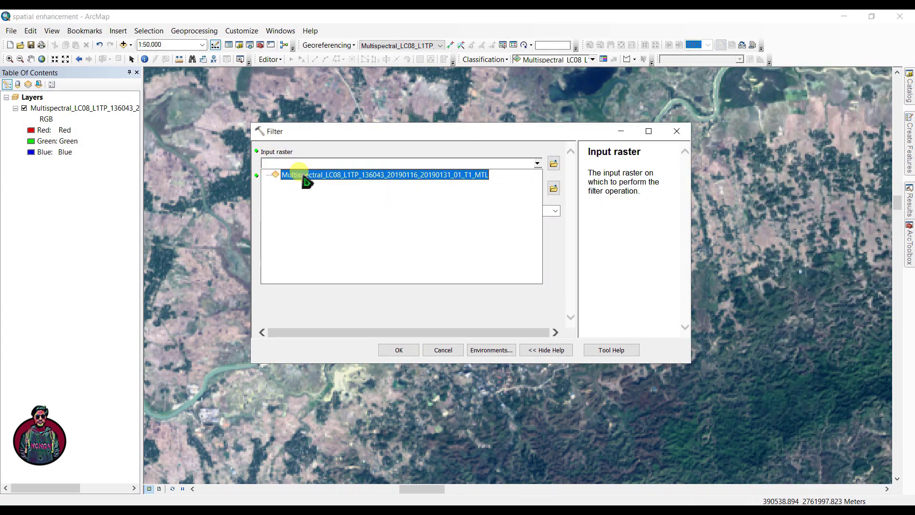
left_click(349, 177)
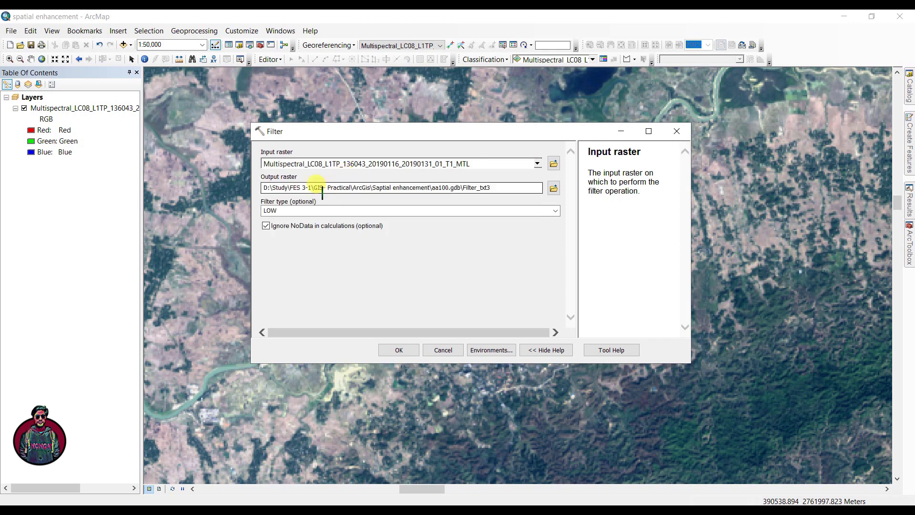
left_click(494, 187)
left_click_drag(497, 188, 479, 188)
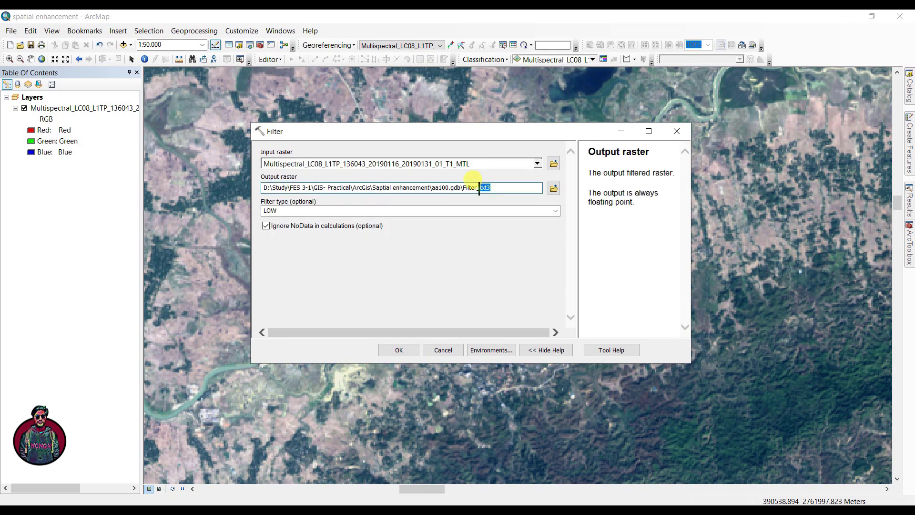
type("low")
left_click(273, 210)
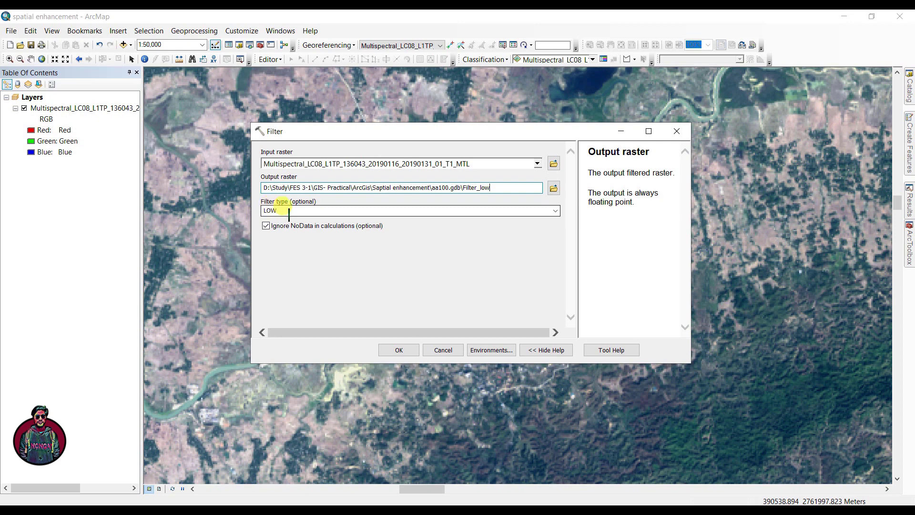
Run the low-pass filter, then start a new Filter run on the multispectral raster
left_click(399, 350)
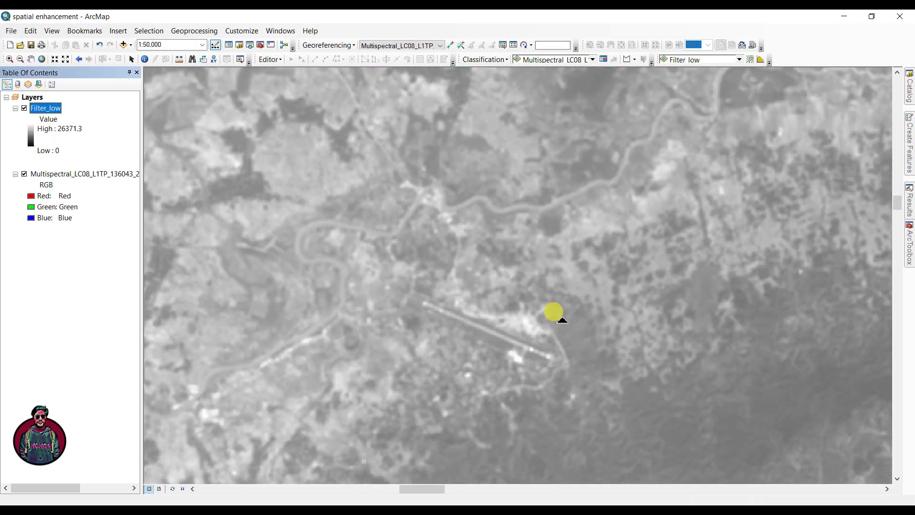
left_click(910, 243)
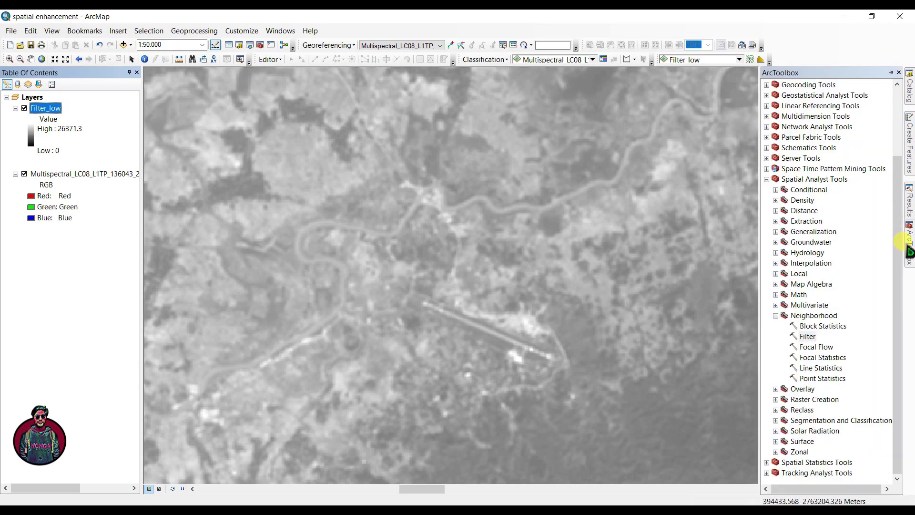
double_click(807, 337)
left_click(537, 164)
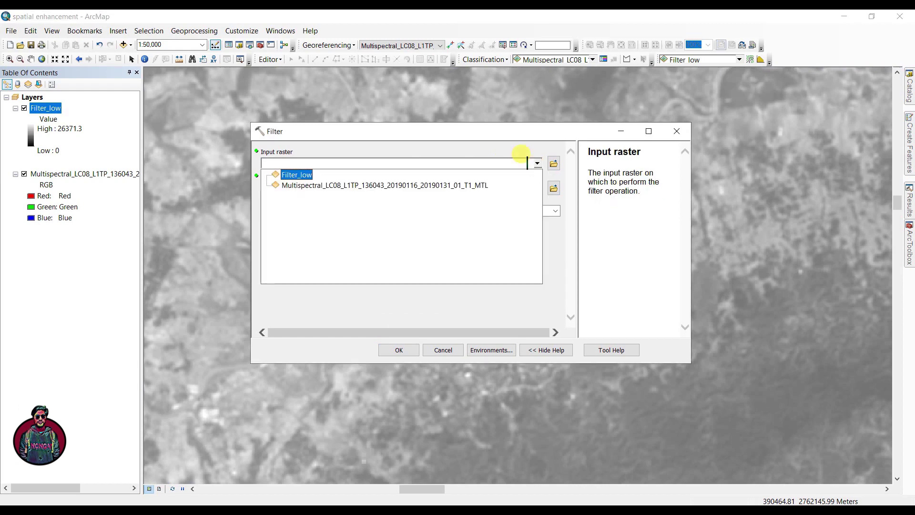
left_click(340, 185)
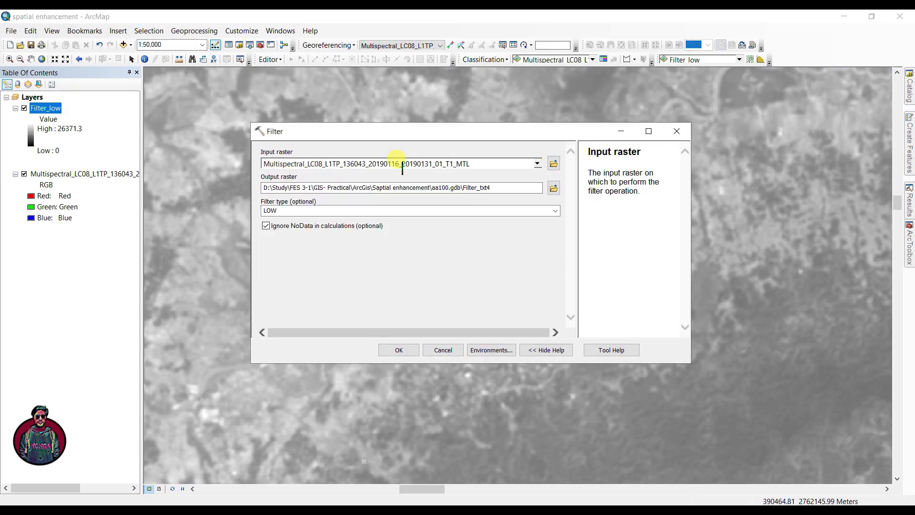
Set filter type HIGH, rename the output to Filter_high, and run it
left_click(558, 214)
left_click(555, 210)
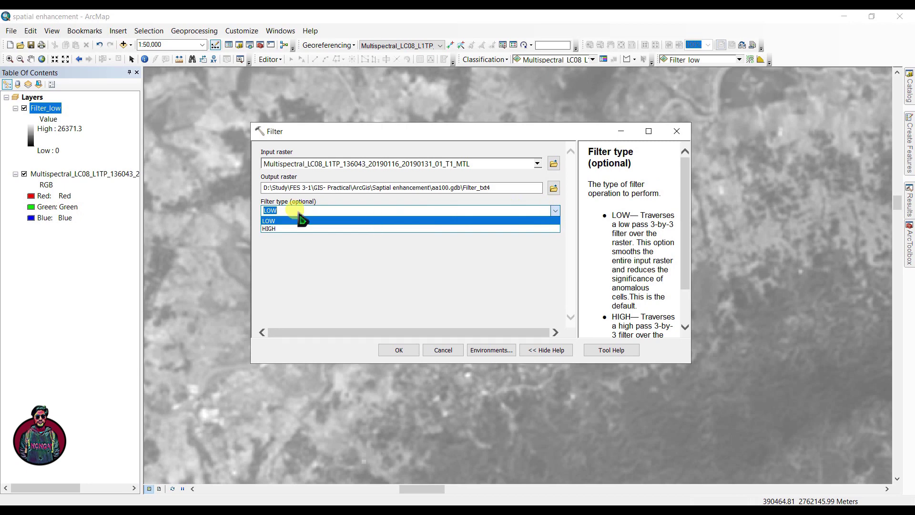
left_click(278, 229)
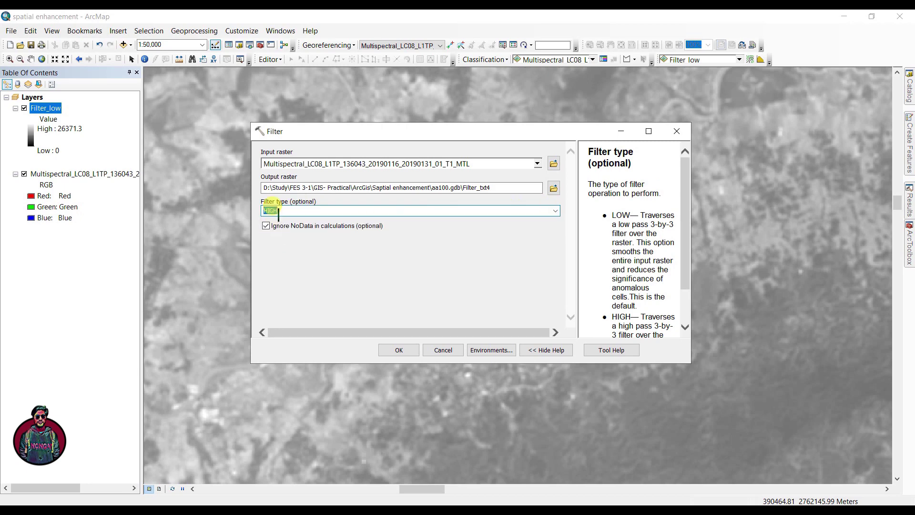
left_click_drag(478, 187, 493, 188)
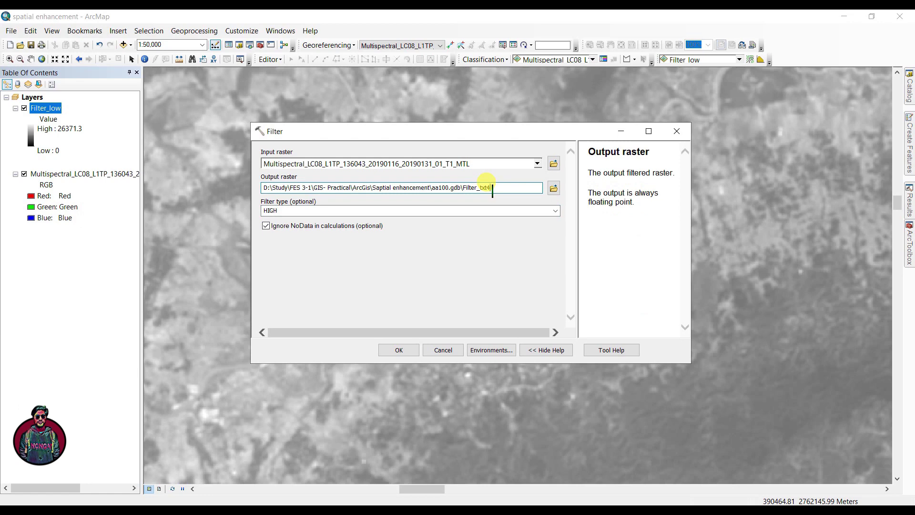
key("BackSpace")
key("BackSpace")
type("hi")
left_click(410, 349)
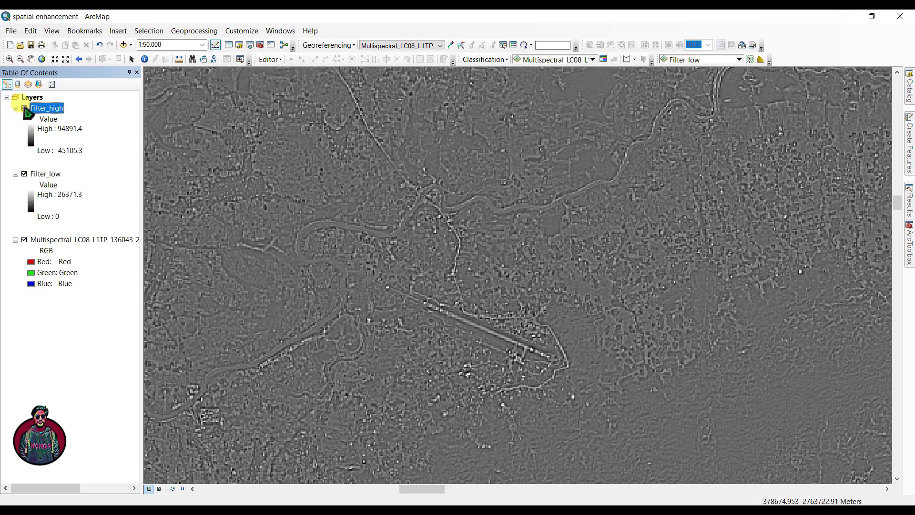
left_click(25, 108)
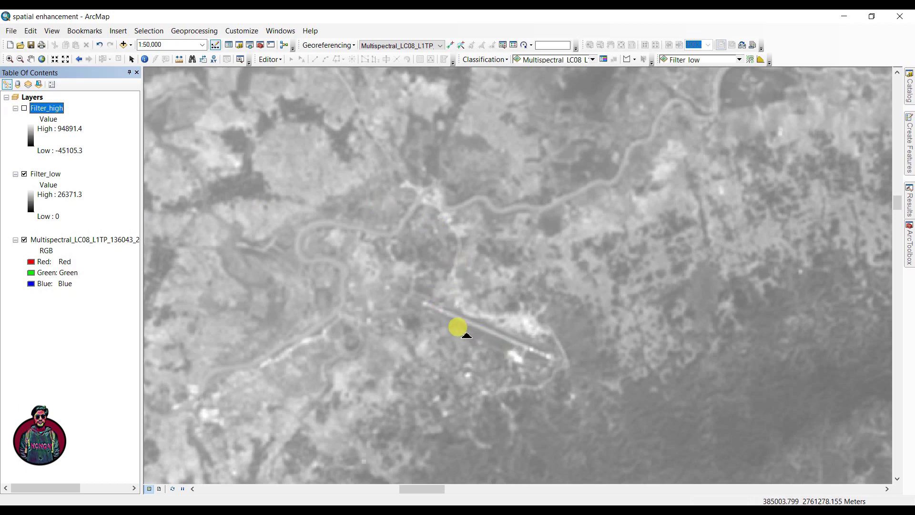
left_click(24, 108)
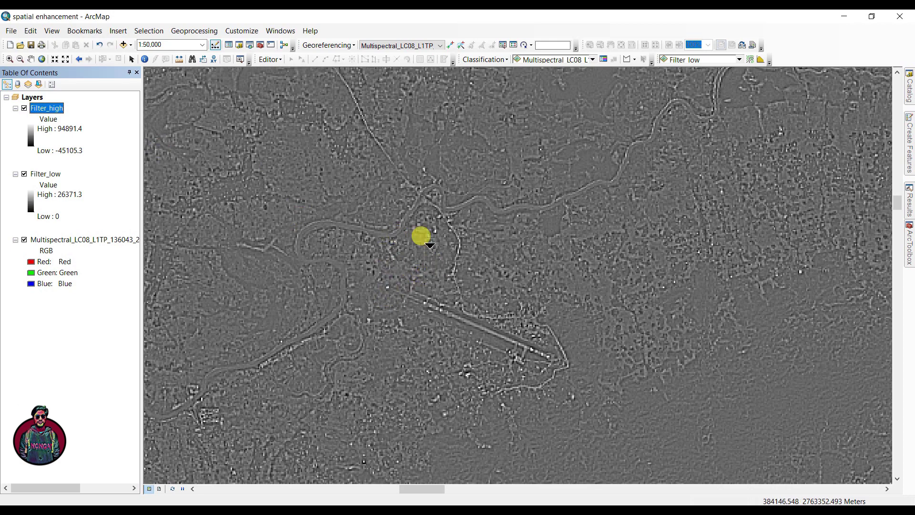
left_click(286, 32)
left_click(298, 121)
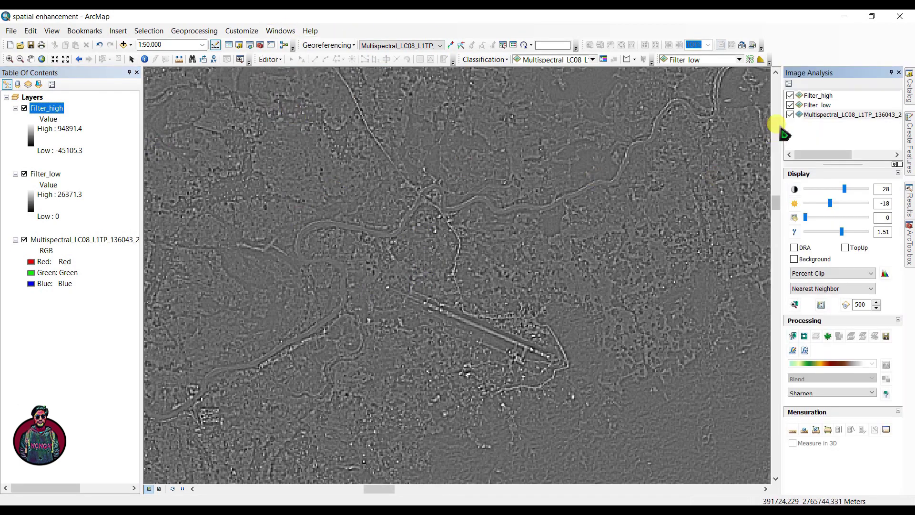
left_click(817, 97)
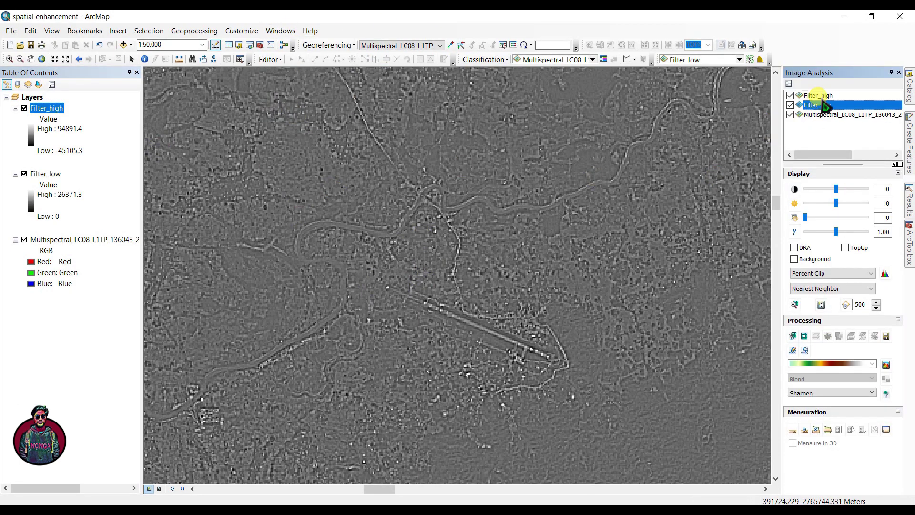
left_click(820, 305)
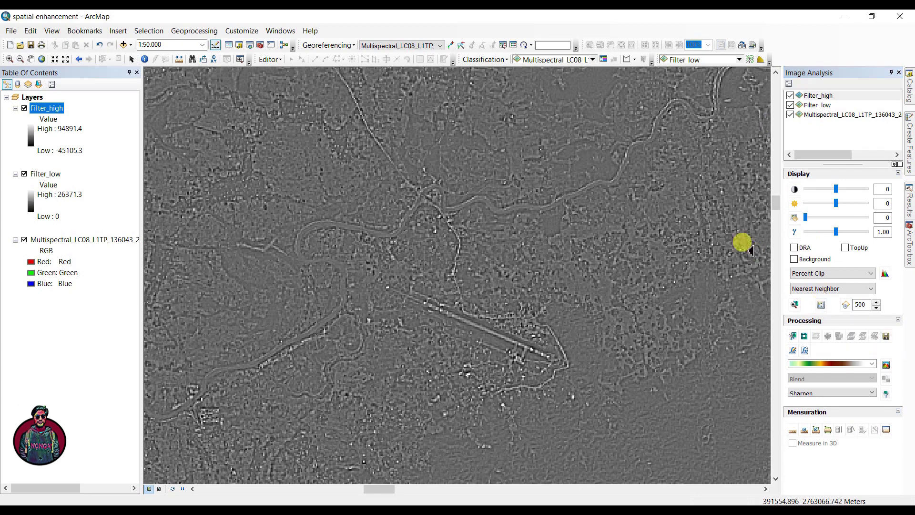
left_click_drag(625, 131, 629, 153)
left_click(899, 72)
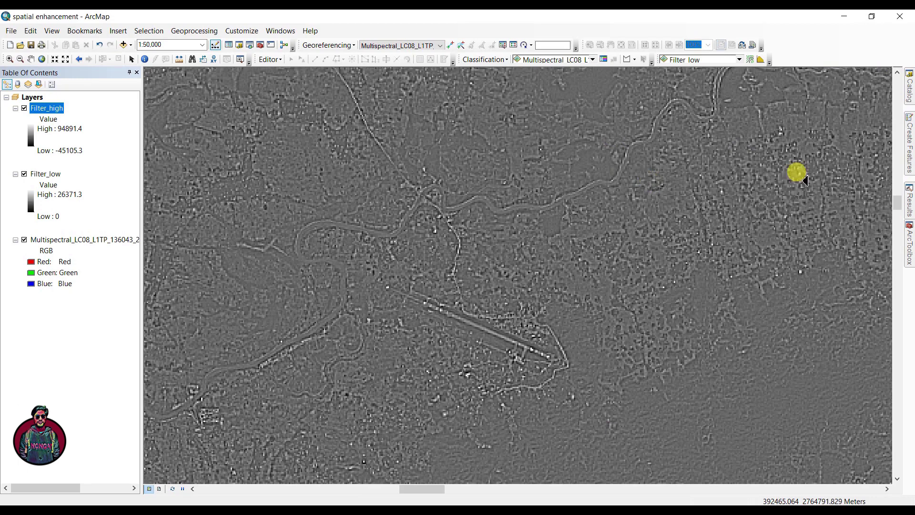
Start Focal Statistics on the multispectral image with a Rectangle neighbourhood
left_click(908, 252)
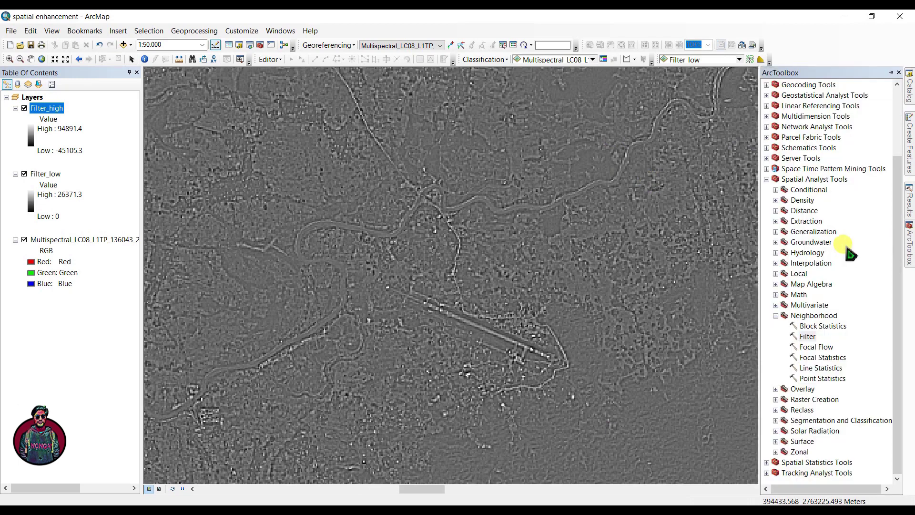
left_click(819, 358)
double_click(819, 358)
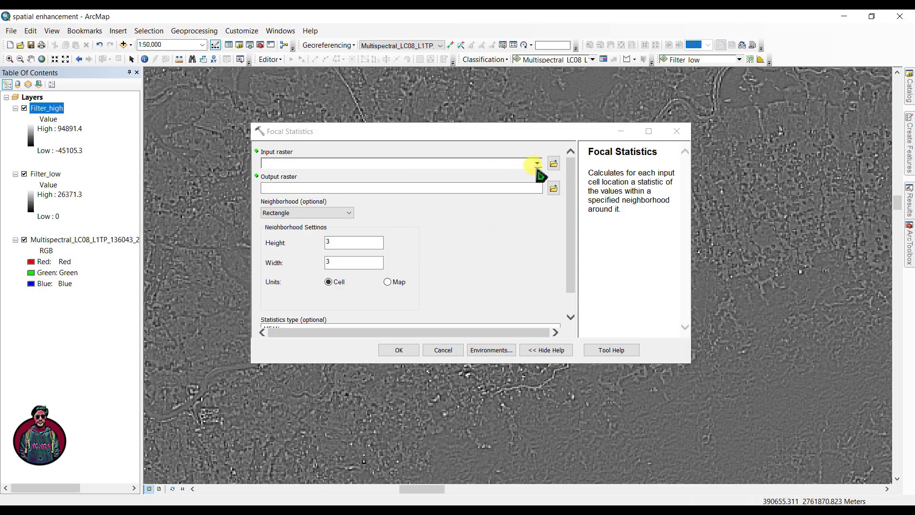
left_click(536, 163)
left_click(339, 196)
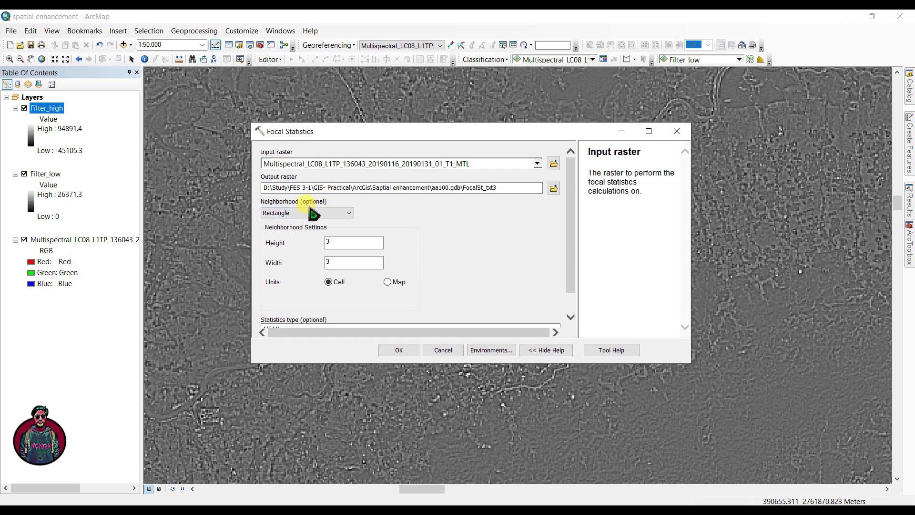
left_click(347, 214)
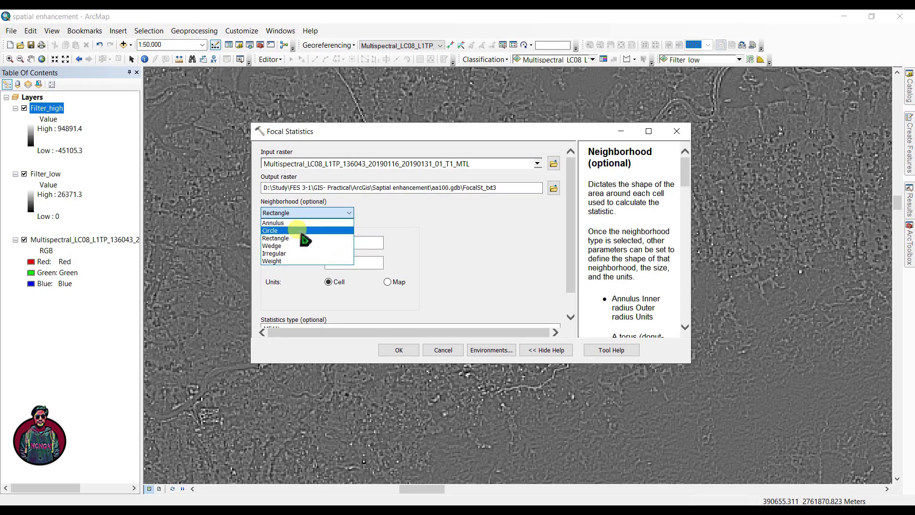
left_click(281, 238)
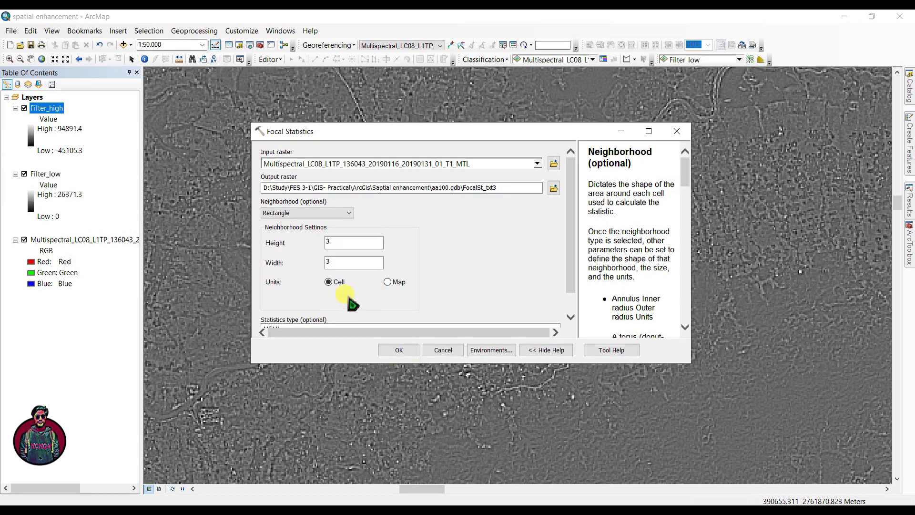
Change the neighbourhood height and width from 3 to 1 cell
scroll(353, 304, "down", 1)
scroll(352, 300, "up", 1)
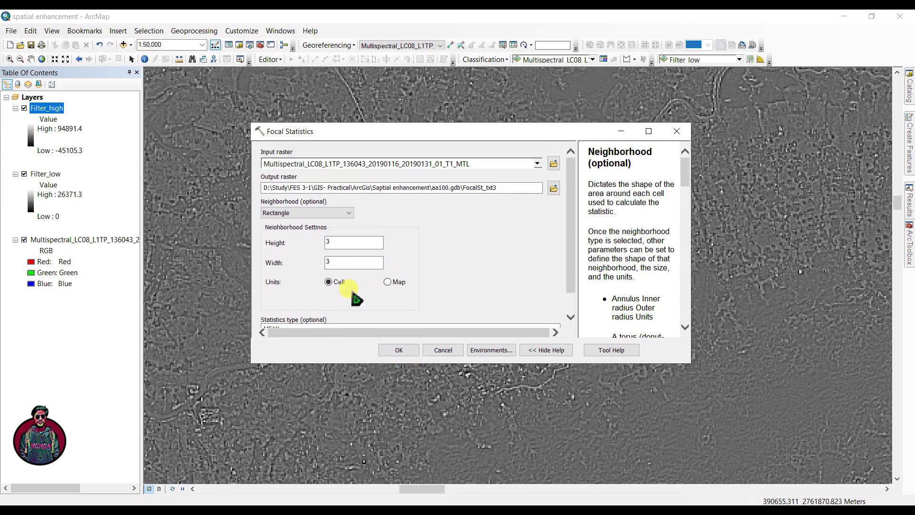
left_click(341, 243)
left_click_drag(341, 243, 299, 248)
type("1")
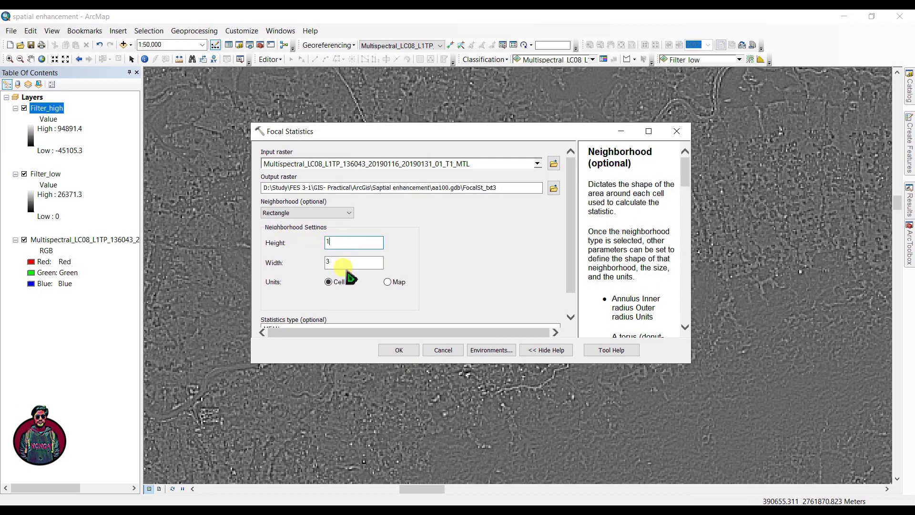
left_click_drag(334, 261, 302, 260)
type("1")
Name the output FocalSt_Re1x1 and run the 1x1 focal mean
scroll(448, 243, "down", 2)
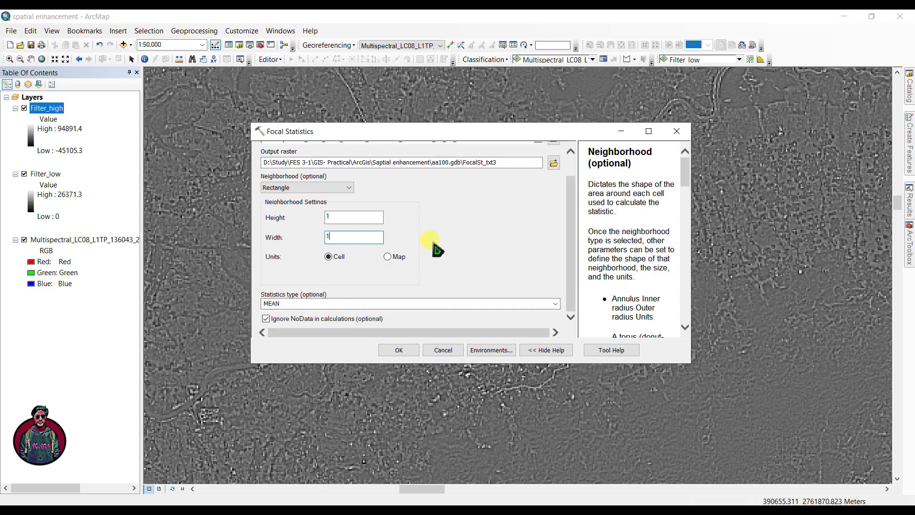
scroll(434, 244, "up", 2)
mouse_move(500, 188)
left_mouse_down()
mouse_move(465, 187)
mouse_move(498, 188)
mouse_move(492, 193)
left_mouse_up()
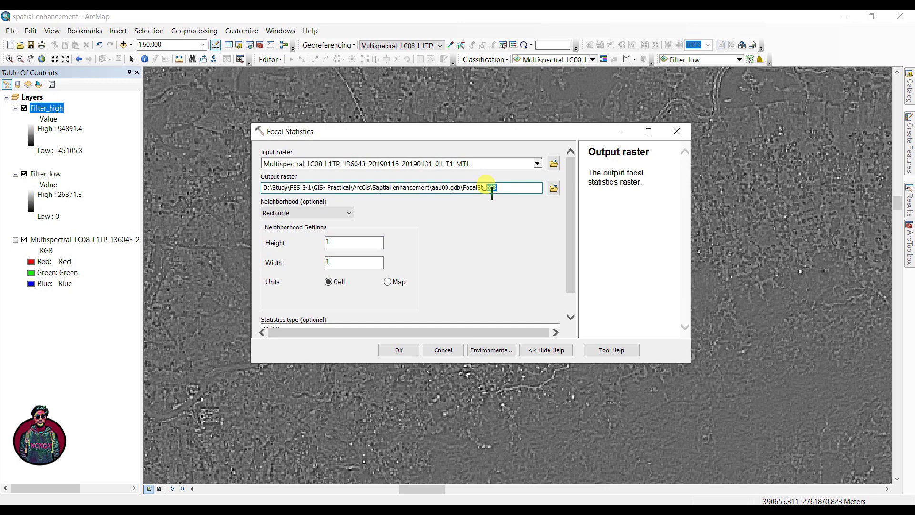
type("Re1x1")
left_click(399, 351)
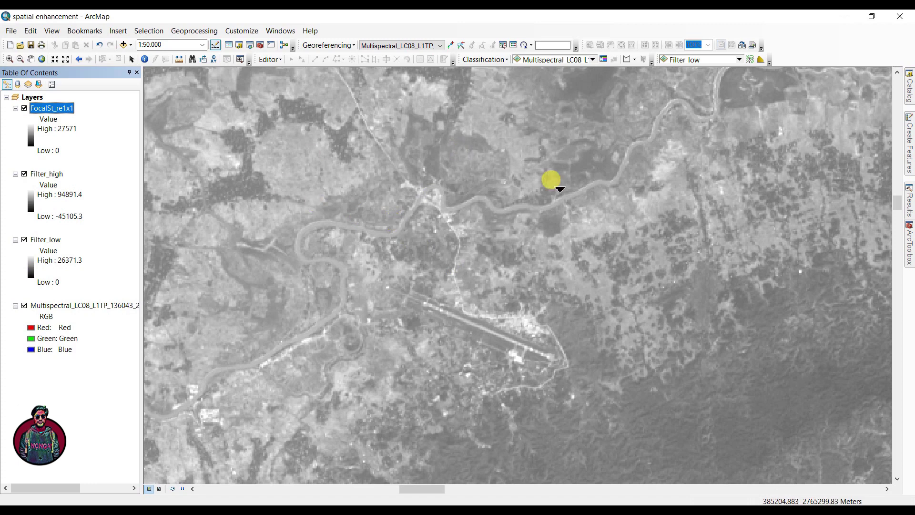
Start Focal Statistics on the Landsat multispectral image with a Rectangle neighbourhood
left_click(909, 245)
double_click(822, 357)
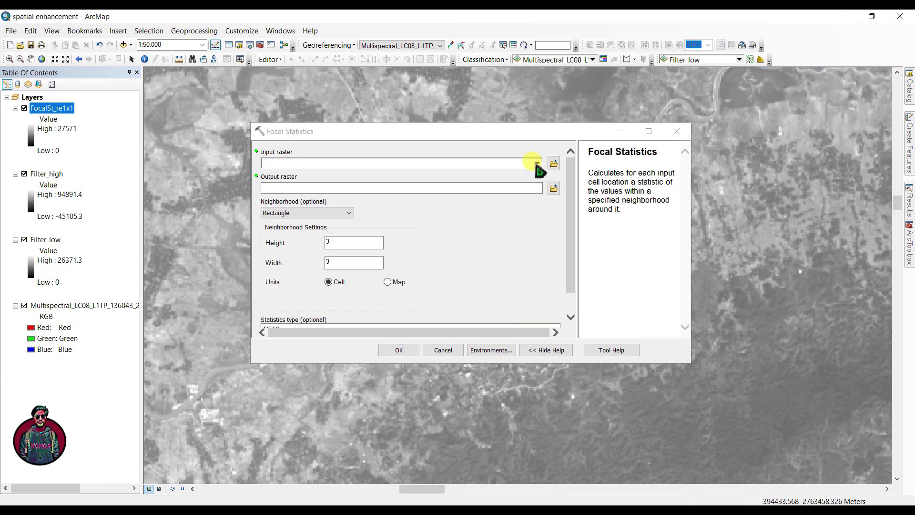
left_click(537, 163)
left_click(400, 204)
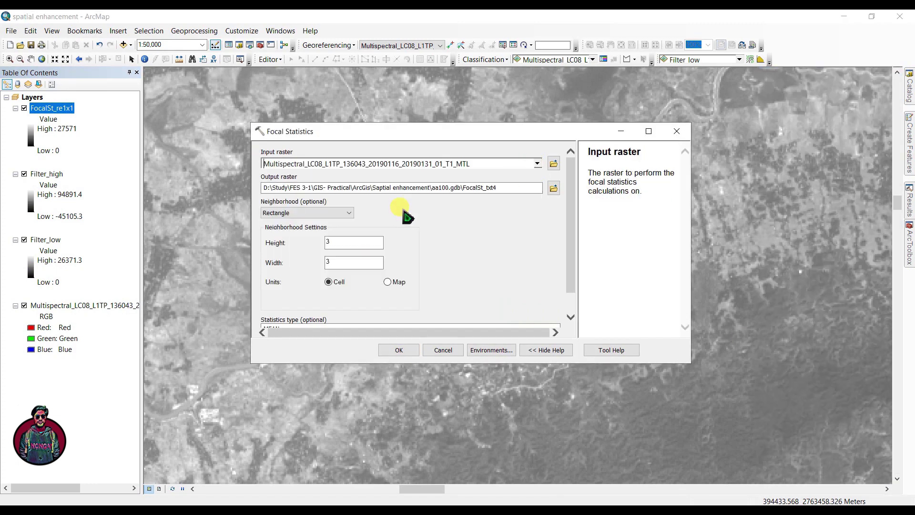
left_click(348, 212)
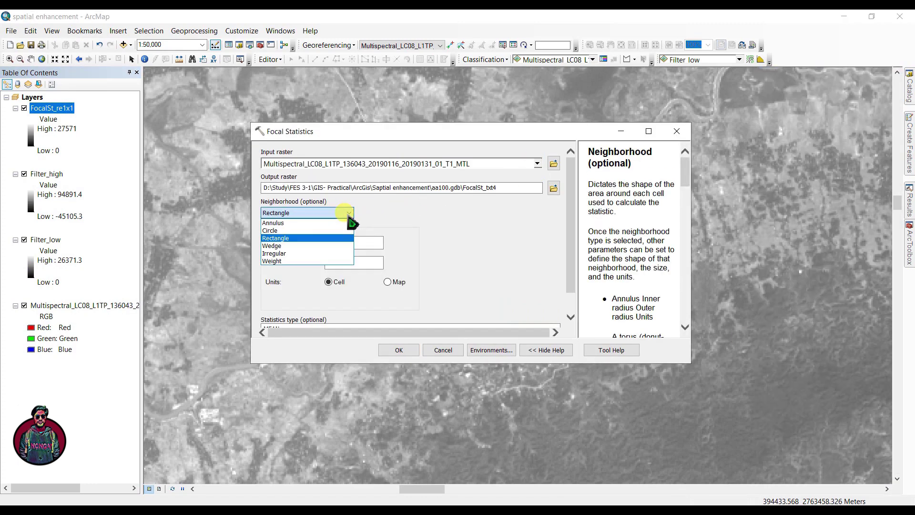
left_click(281, 238)
Set the neighbourhood to 1x1, statistic MAJORITY, and output name mejRe1x1
left_click(332, 240)
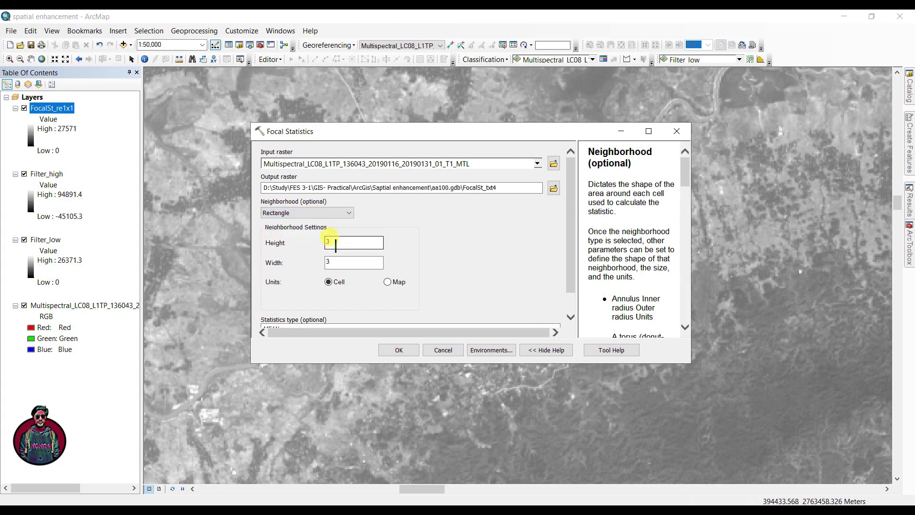
left_click_drag(335, 242, 312, 261)
type("11")
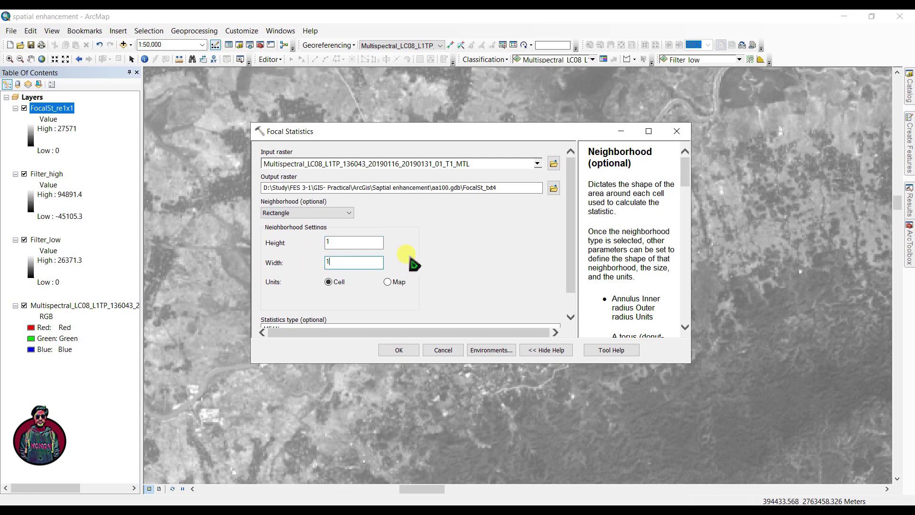
scroll(413, 263, "down", 1)
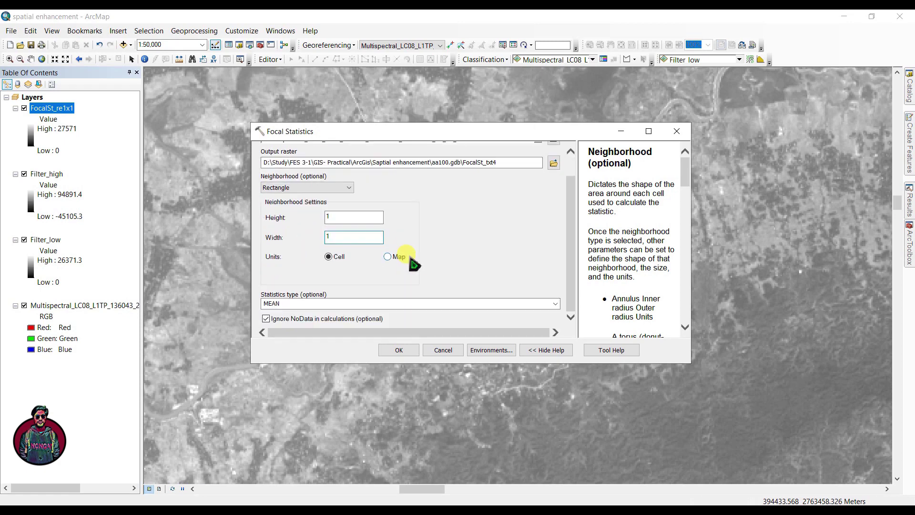
left_click(555, 303)
left_click(286, 328)
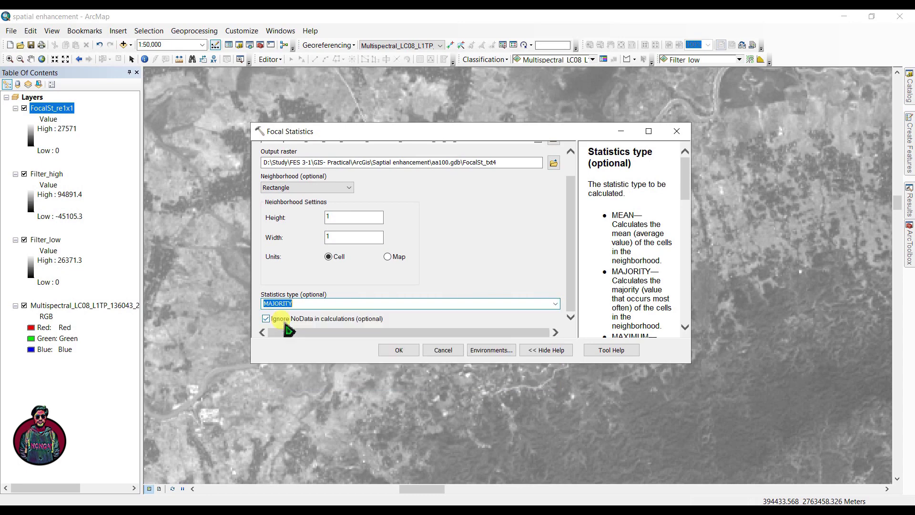
scroll(419, 272, "up", 1)
left_click_drag(506, 188, 467, 190)
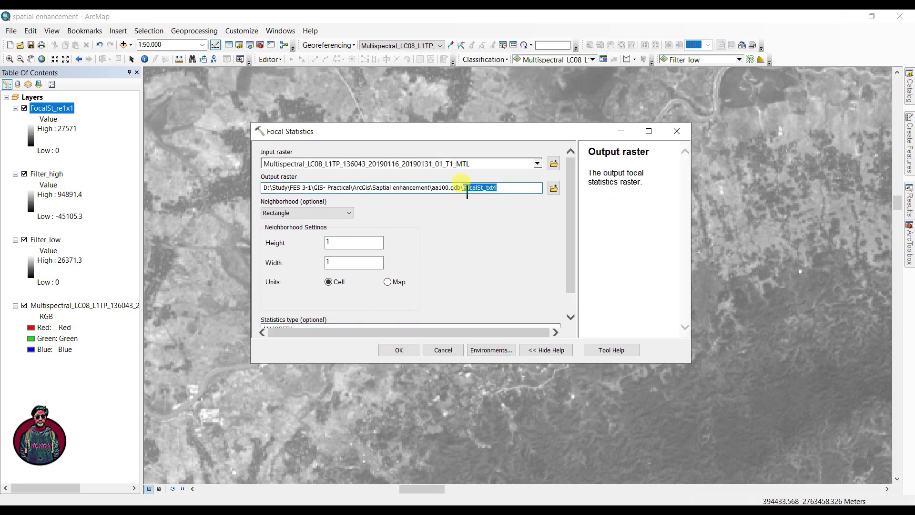
type("mejRe1x1")
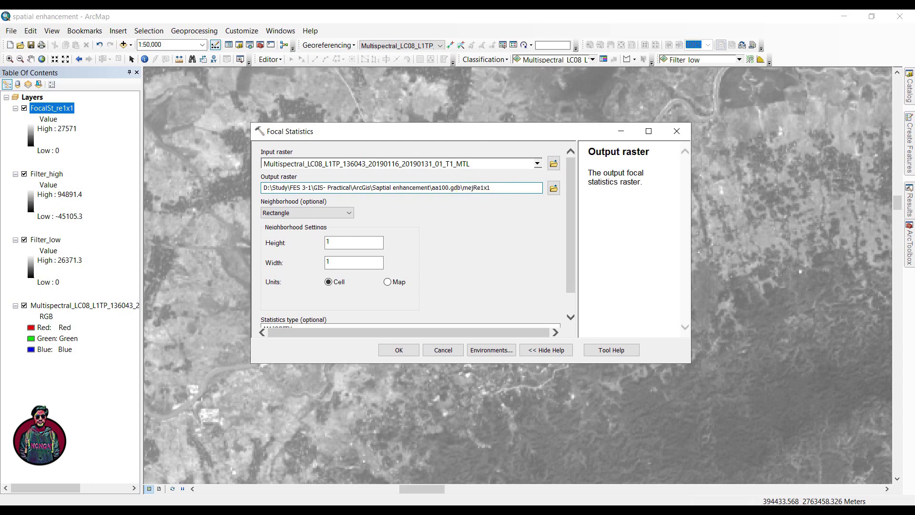
Run the 1x1 majority focal statistics, then set the statistic to MEDIAN
left_click(397, 353)
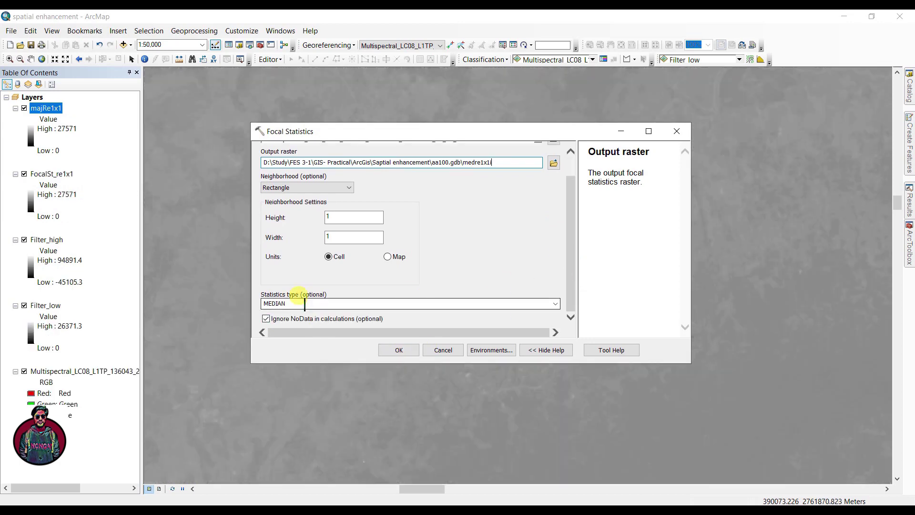
left_click(555, 304)
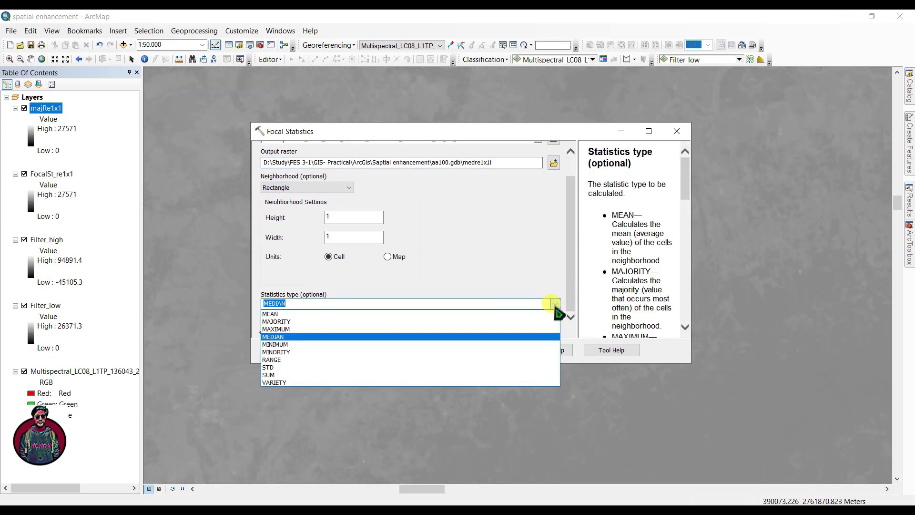
left_click(555, 306)
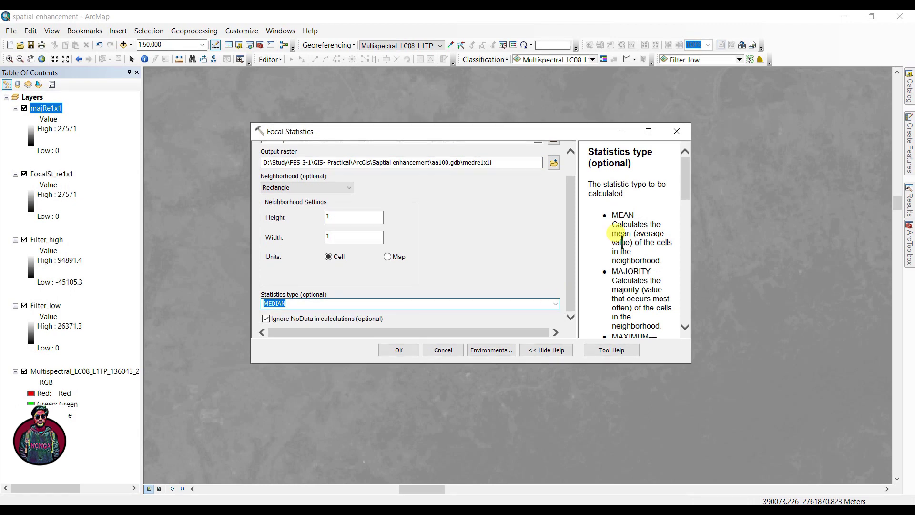
Change the neighbourhood width to 5 for the 5x5 mean layer
scroll(622, 224, "down", 6)
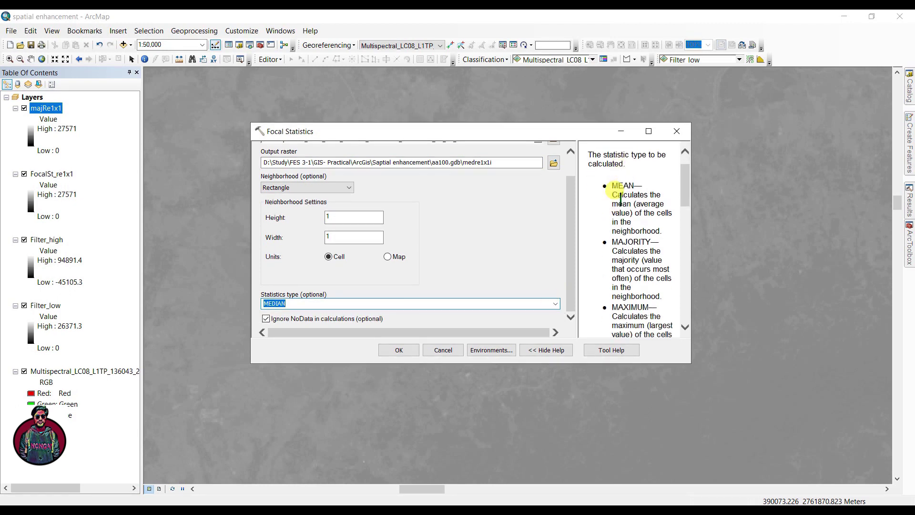
scroll(622, 197, "down", 7)
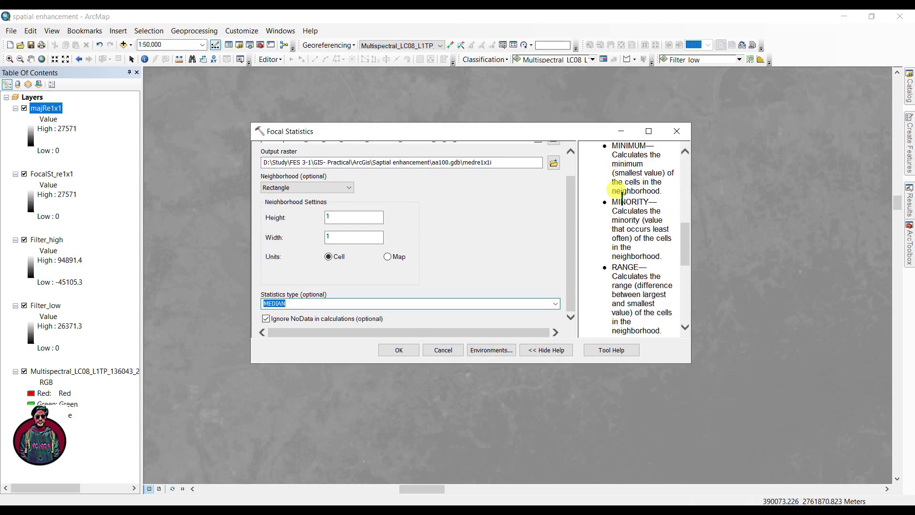
scroll(621, 197, "down", 4)
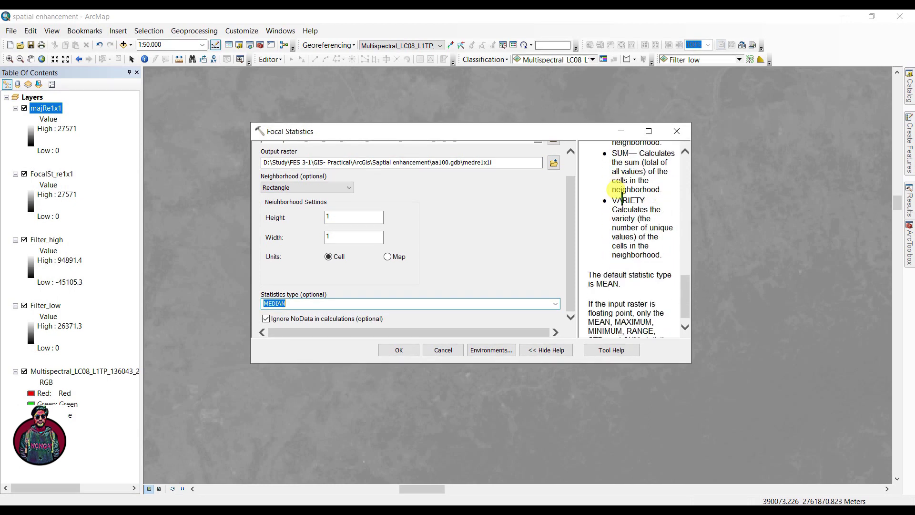
scroll(622, 198, "up", 15)
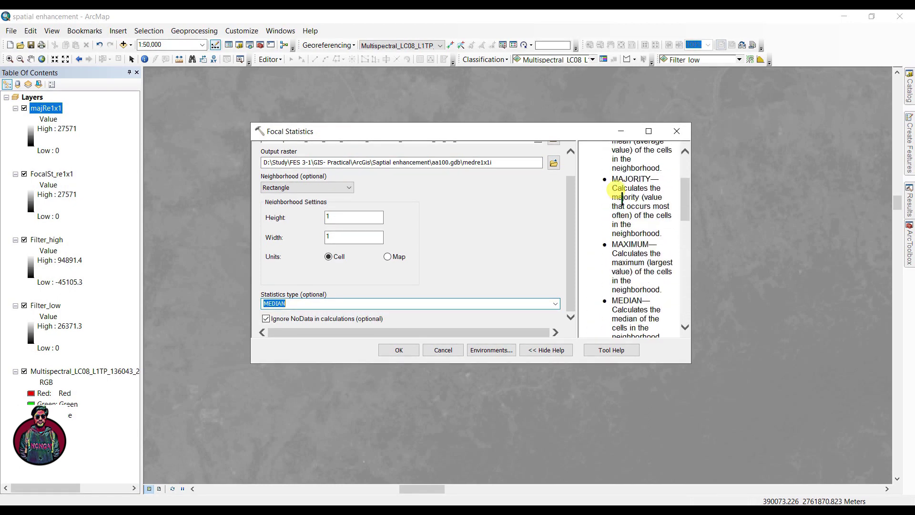
scroll(621, 197, "up", 2)
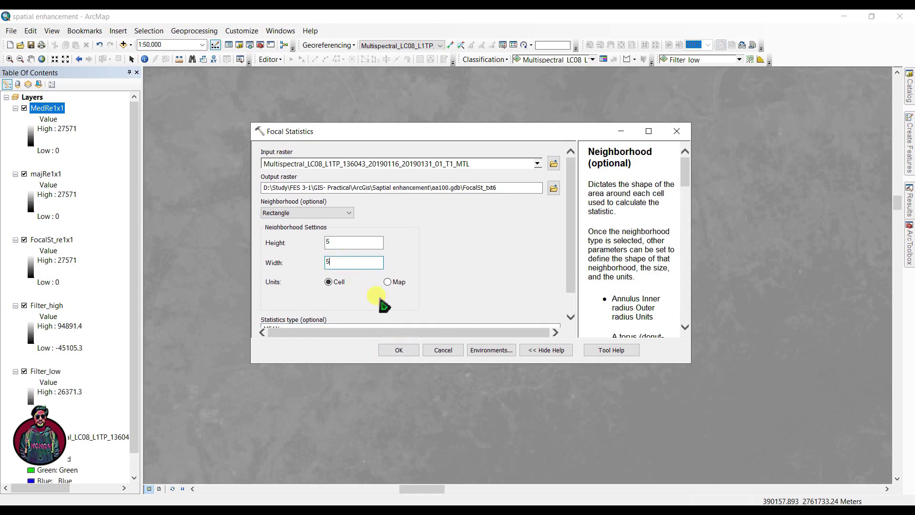
left_click(331, 260)
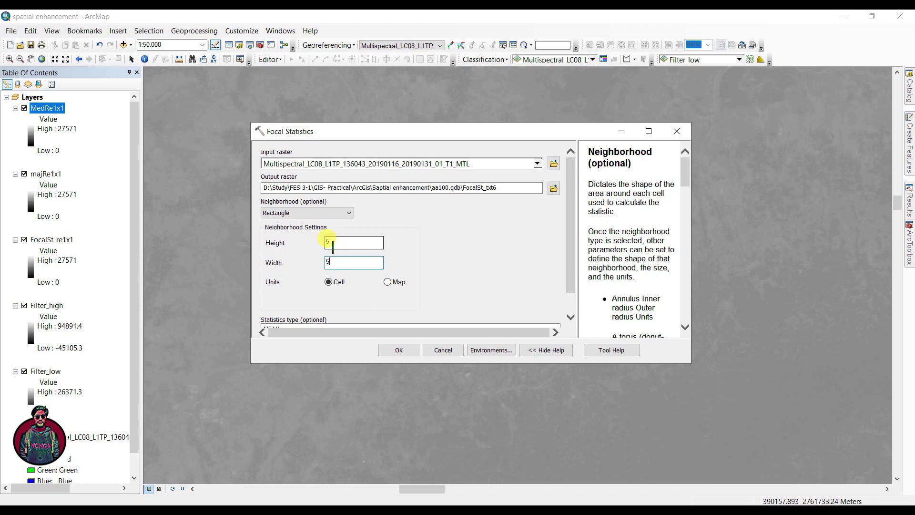
type("5x5")
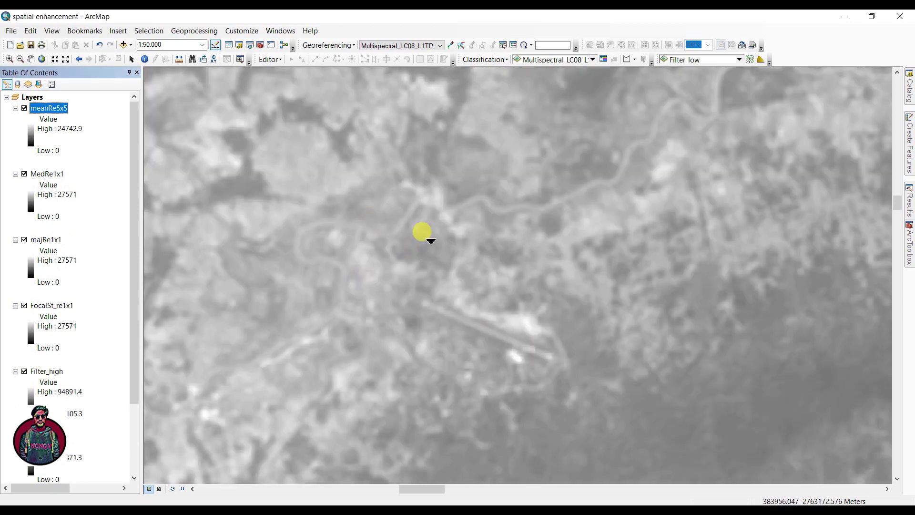
Hide MedRe1x1 and majRe1x1, then toggle meanRe5x5 on and off, leaving it hidden
left_click(24, 174)
left_click(24, 240)
left_click(24, 108)
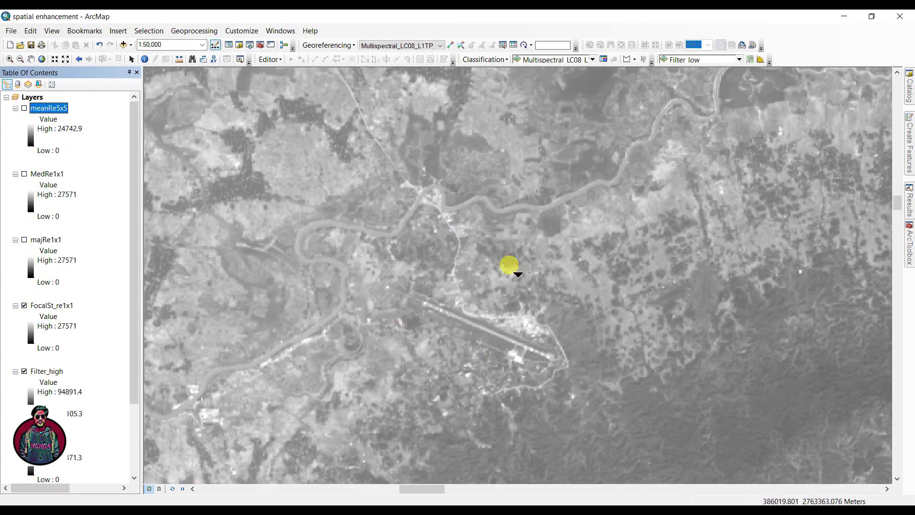
left_click(25, 108)
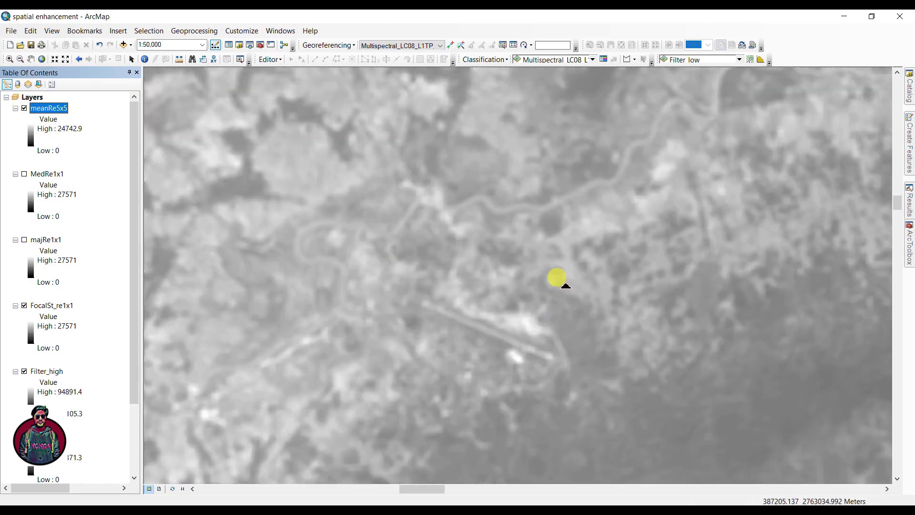
left_click(25, 108)
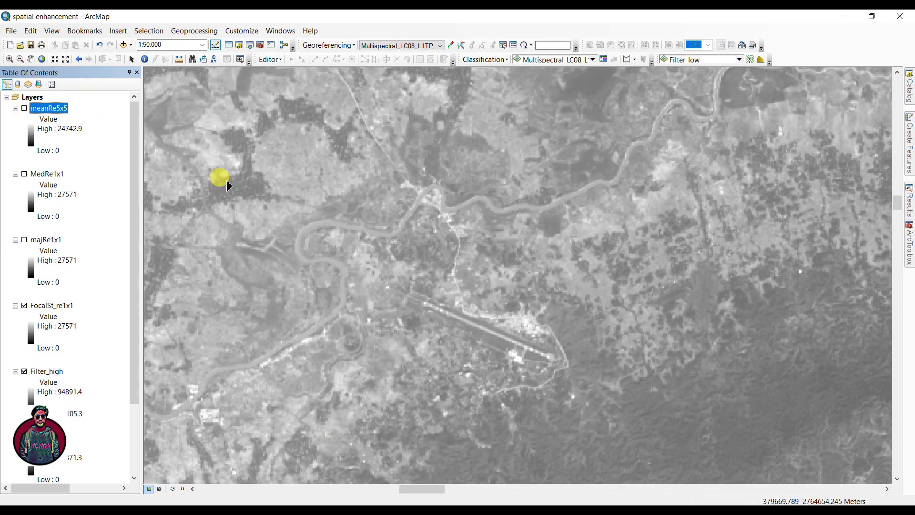